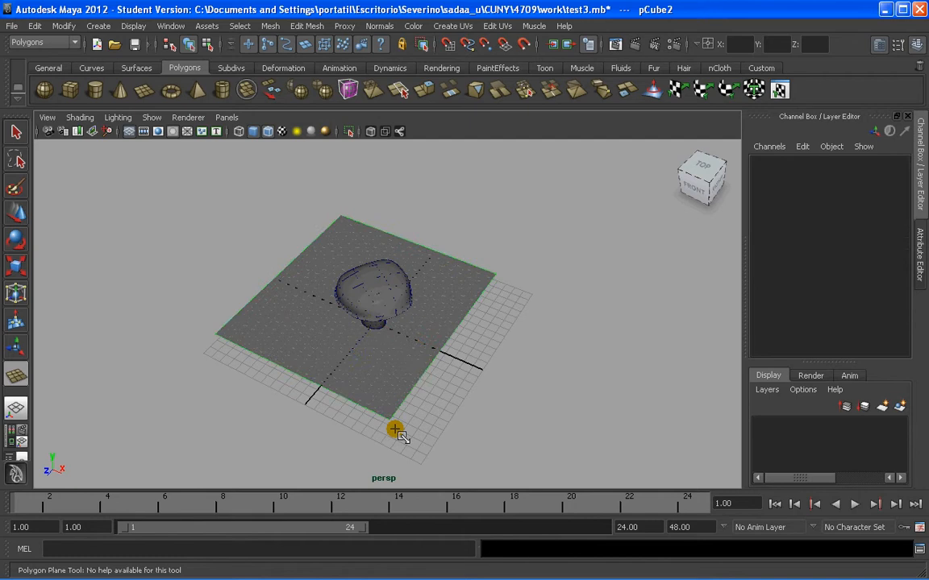
# Step: Set the ground plane's width and height subdivisions to 19
pyautogui.keyDown('alt'); pyautogui.moveTo(498, 403); pyautogui.dragTo(485, 362); pyautogui.keyUp('alt')
pyautogui.keyDown('alt'); pyautogui.moveTo(485, 362); pyautogui.dragTo(480, 340, button='middle'); pyautogui.keyUp('alt')
pyautogui.scroll(3, 365, 249)
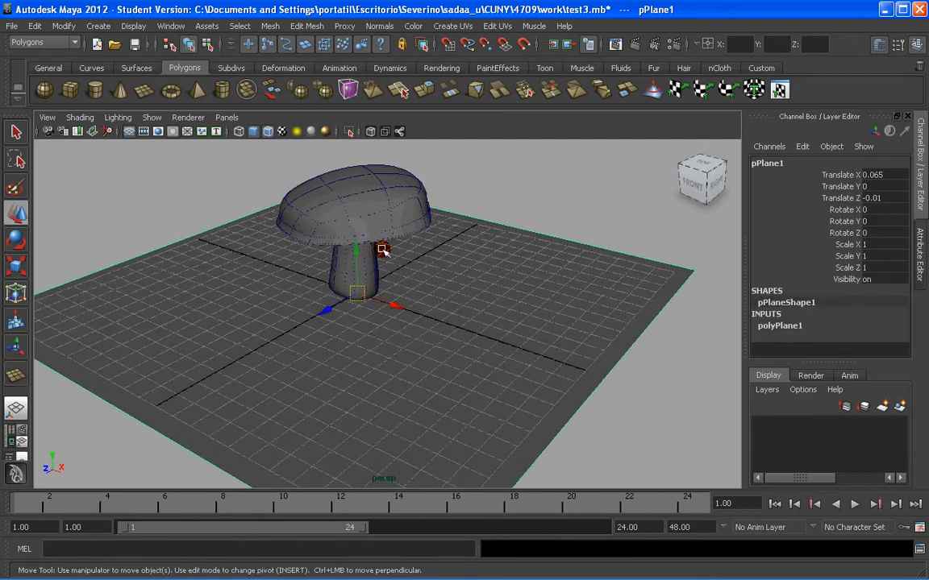
pyautogui.keyDown('alt'); pyautogui.moveTo(382, 249); pyautogui.dragTo(349, 238); pyautogui.keyUp('alt')
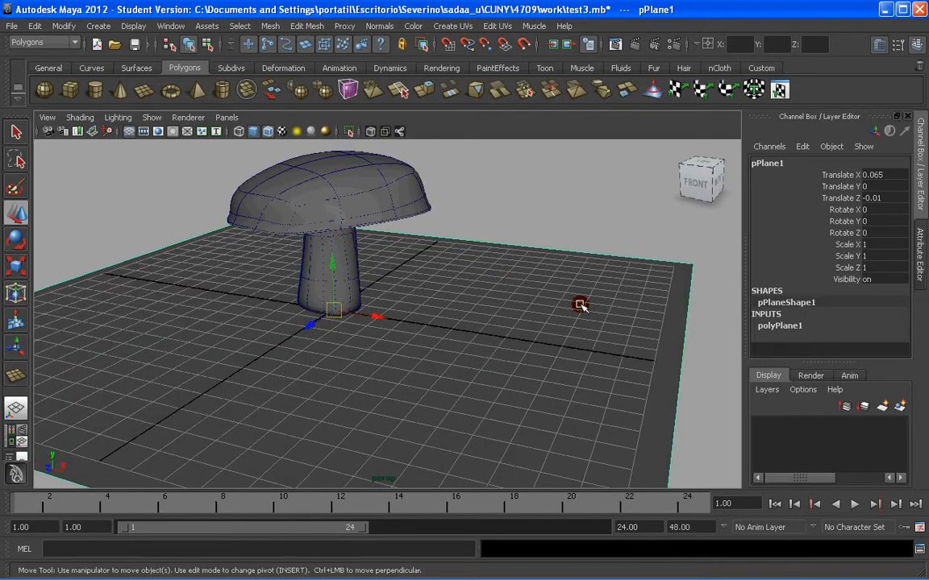
pyautogui.keyDown('alt'); pyautogui.moveTo(580, 304); pyautogui.dragTo(576, 326); pyautogui.keyUp('alt')
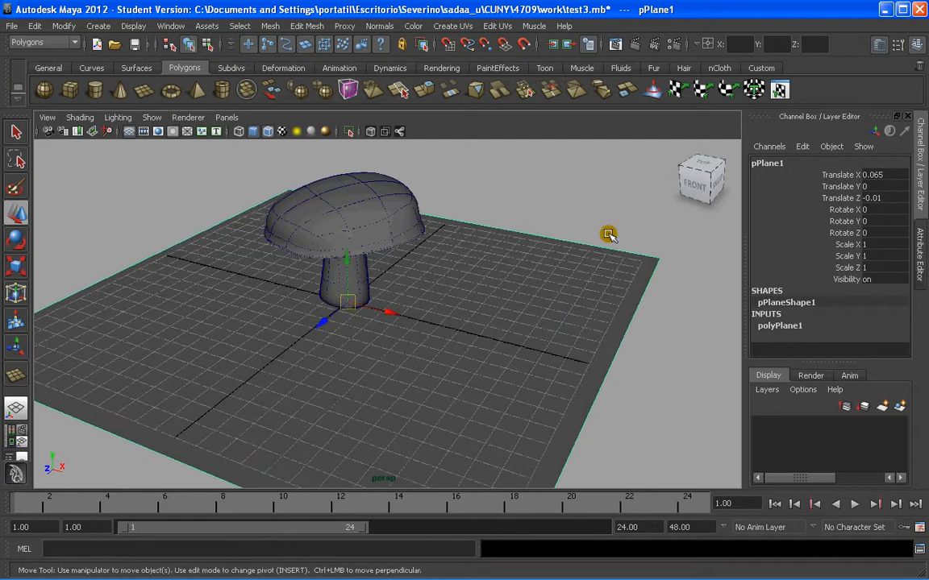
pyautogui.click(783, 326)
pyautogui.moveTo(902, 250); pyautogui.dragTo(898, 297)
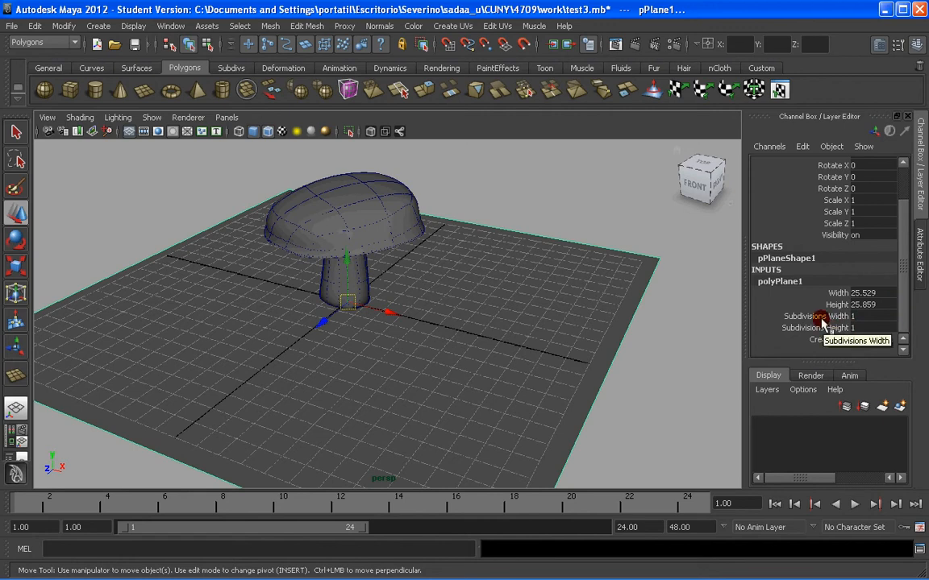
pyautogui.moveTo(827, 316); pyautogui.dragTo(827, 327)
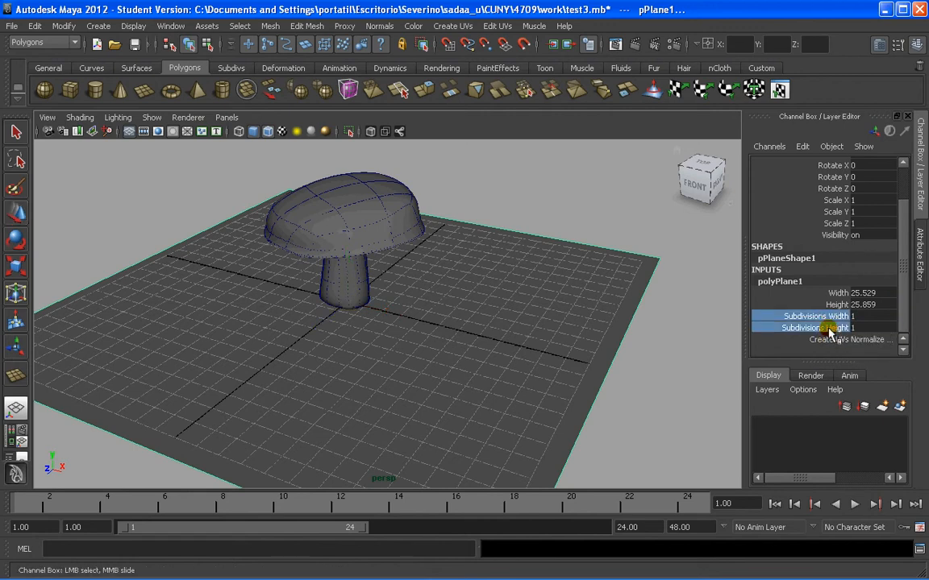
pyautogui.moveTo(577, 315); pyautogui.dragTo(698, 311, button='middle')
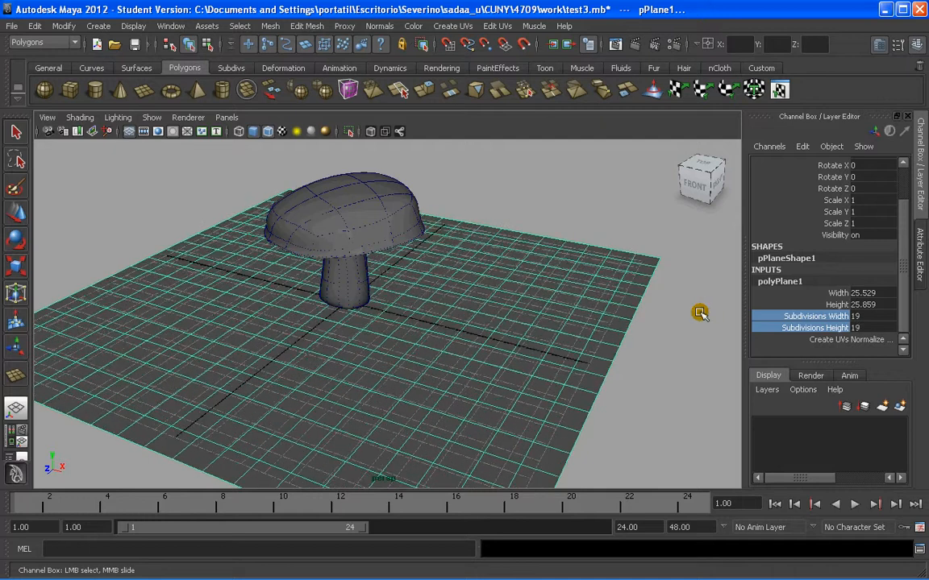
# Step: Switch the plane to vertex editing and raise a single vertex beside the mushroom stem to about 0.9 cm
pyautogui.rightClick(495, 310)
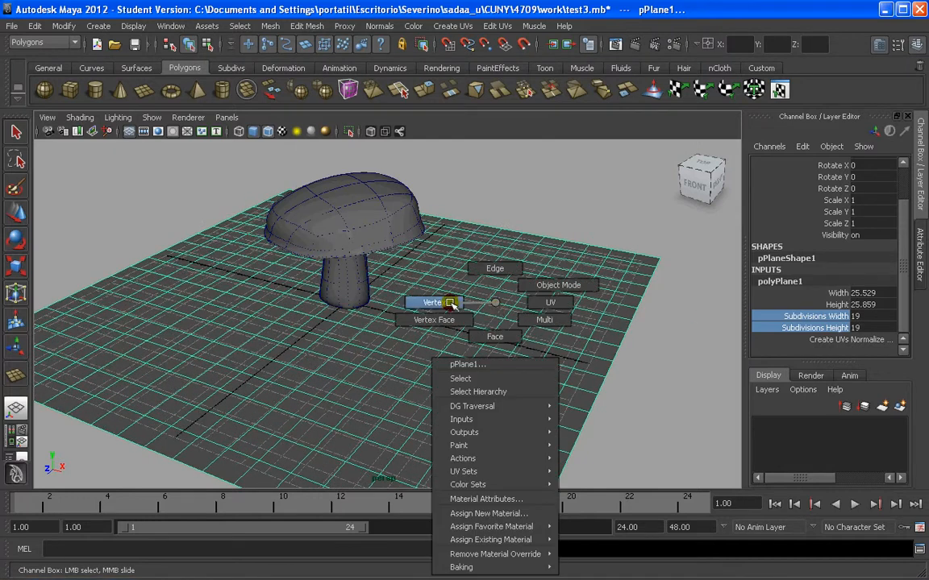
pyautogui.moveTo(450, 304); pyautogui.dragTo(449, 303, button='right')
pyautogui.scroll(3, 449, 303)
pyautogui.click(451, 326)
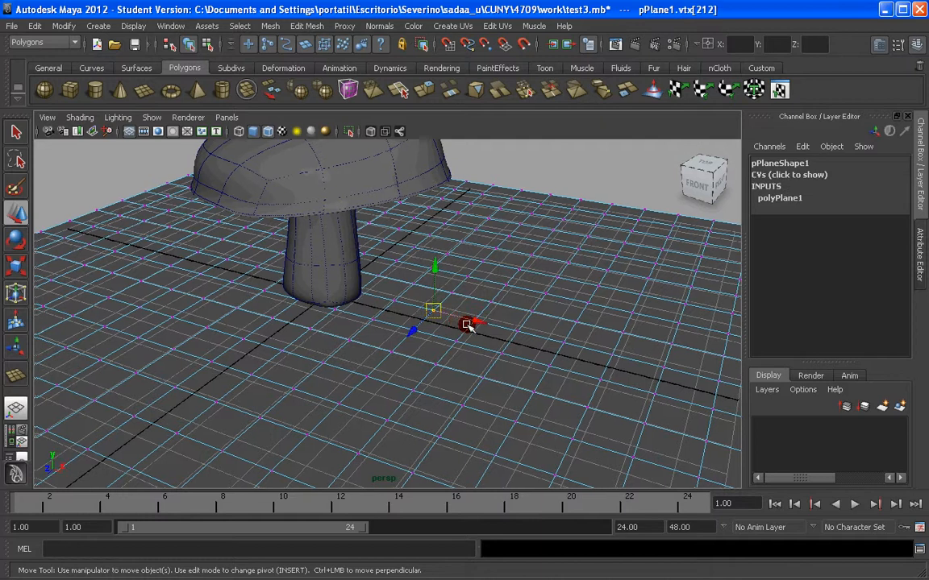
pyautogui.keyDown('alt'); pyautogui.moveTo(469, 326); pyautogui.dragTo(442, 329); pyautogui.keyUp('alt')
pyautogui.moveTo(439, 281); pyautogui.dragTo(442, 252)
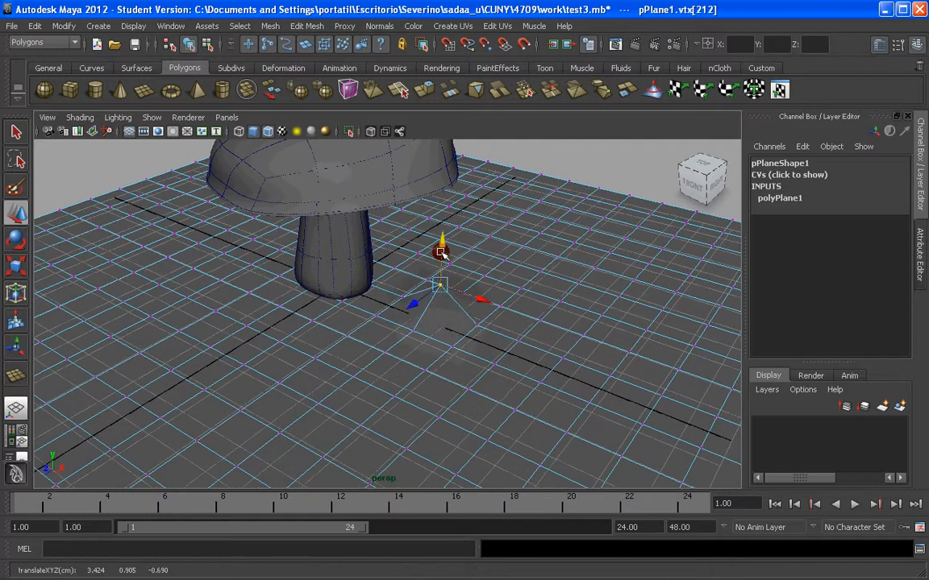
pyautogui.keyDown('alt'); pyautogui.moveTo(411, 296); pyautogui.dragTo(426, 297); pyautogui.keyUp('alt')
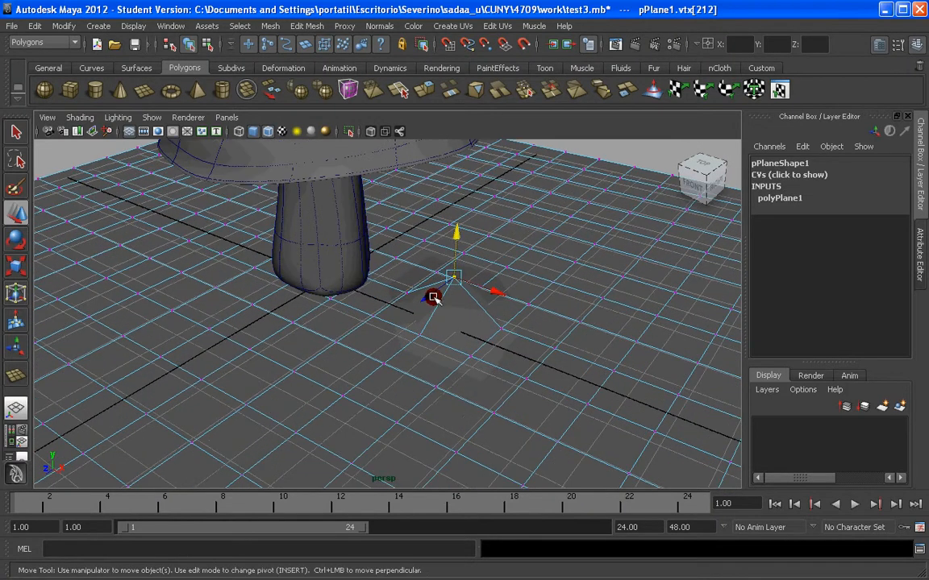
# Step: Turn on smooth preview for the plane and raise the same vertex further, to about 1.2 cm
pyautogui.press('3')
pyautogui.scroll(-2, 444, 298)
pyautogui.moveTo(441, 253); pyautogui.dragTo(441, 238)
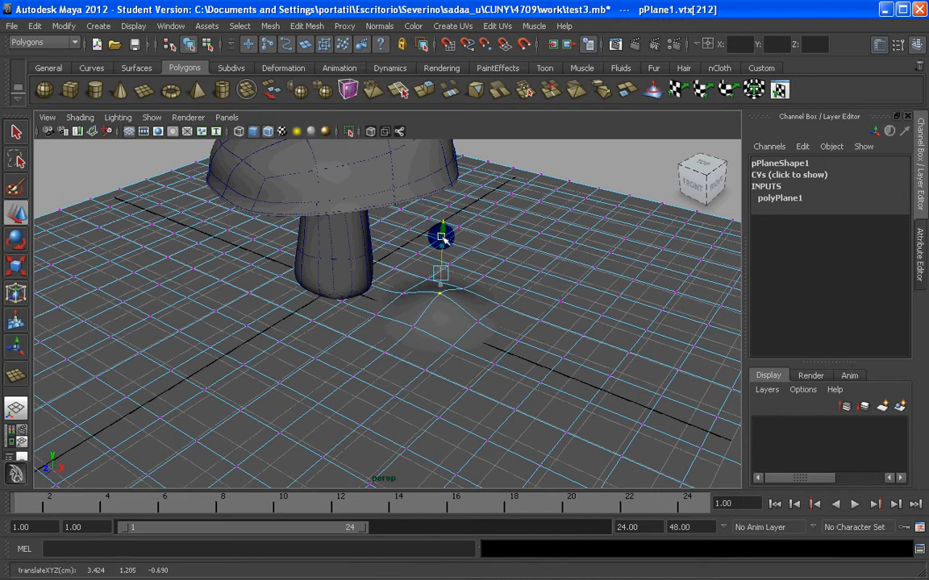
# Step: Select a small group of plane vertices in front of the mushroom stem and raise them into a second mound
pyautogui.moveTo(224, 304); pyautogui.dragTo(302, 359)
pyautogui.scroll(2, 286, 324)
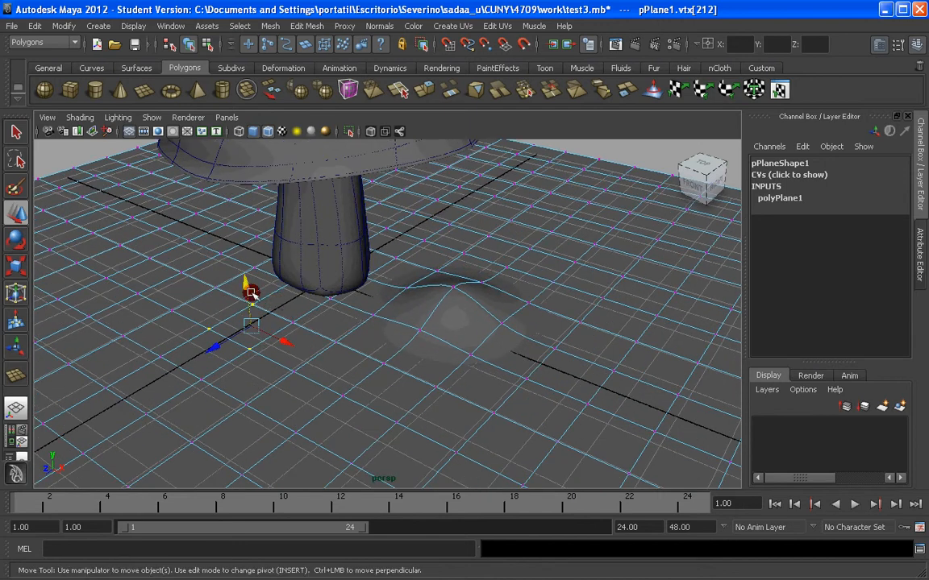
pyautogui.moveTo(245, 292)
pyautogui.mouseDown()
pyautogui.moveTo(243, 266)
pyautogui.moveTo(253, 279)
pyautogui.mouseUp()
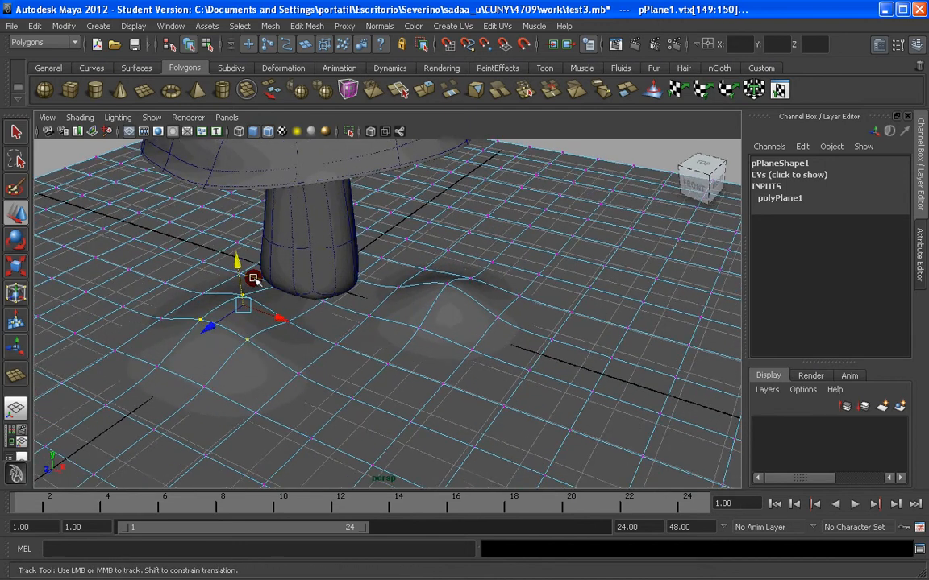
# Step: Select a group of plane vertices behind the mushroom stem and raise them into a third mound
pyautogui.keyDown('alt'); pyautogui.moveTo(253, 279); pyautogui.dragTo(300, 297, button='middle'); pyautogui.keyUp('alt')
pyautogui.scroll(3, 301, 297)
pyautogui.keyDown('alt'); pyautogui.moveTo(301, 296); pyautogui.dragTo(309, 288); pyautogui.keyUp('alt')
pyautogui.keyDown('alt'); pyautogui.moveTo(309, 288); pyautogui.dragTo(383, 290, button='middle'); pyautogui.keyUp('alt')
pyautogui.moveTo(167, 201); pyautogui.dragTo(357, 263)
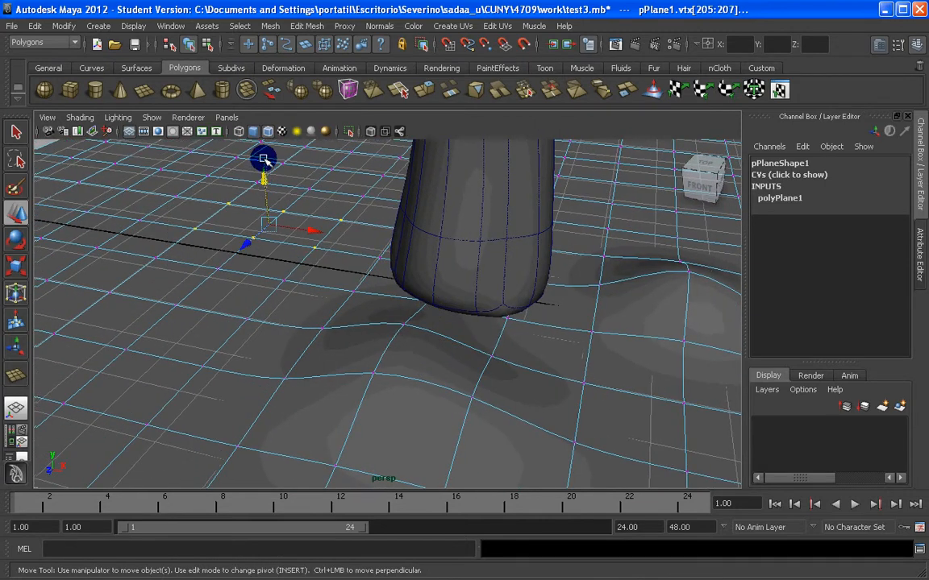
pyautogui.click(263, 181)
pyautogui.moveTo(214, 215); pyautogui.dragTo(346, 260)
pyautogui.keyDown('alt'); pyautogui.moveTo(292, 198); pyautogui.dragTo(294, 167); pyautogui.keyUp('alt')
pyautogui.scroll(-5, 346, 250)
pyautogui.keyDown('alt'); pyautogui.moveTo(345, 250); pyautogui.dragTo(385, 295); pyautogui.keyUp('alt')
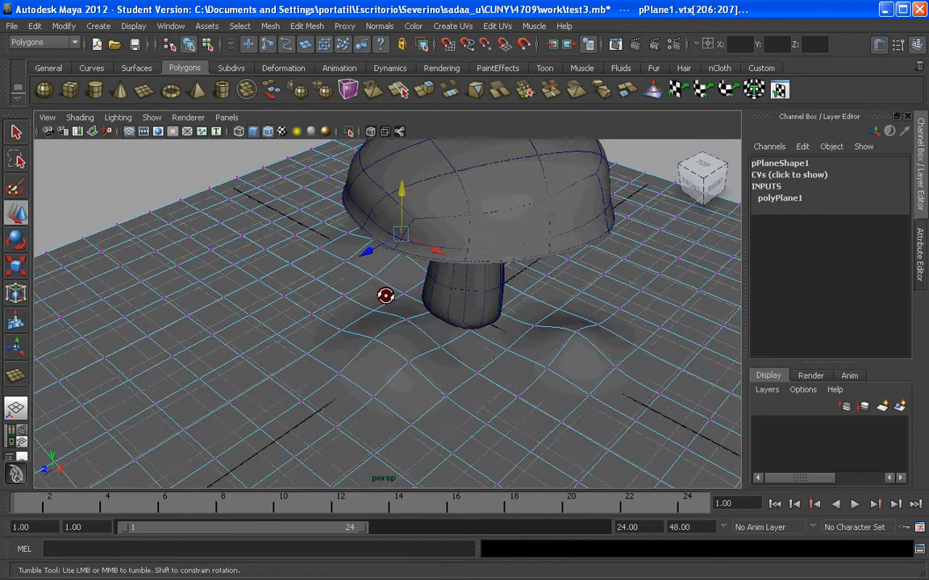
pyautogui.scroll(-5, 387, 299)
pyautogui.keyDown('alt'); pyautogui.moveTo(410, 334); pyautogui.dragTo(409, 311, button='middle'); pyautogui.keyUp('alt')
pyautogui.keyDown('alt'); pyautogui.moveTo(398, 352); pyautogui.dragTo(408, 347); pyautogui.keyUp('alt')
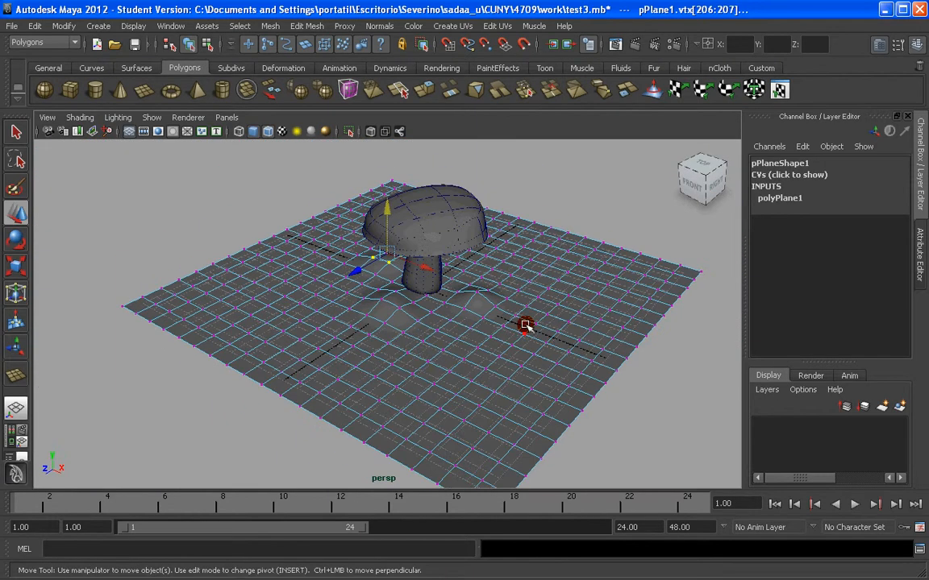
# Step: Open the Select Tool settings and enable Soft Select
pyautogui.scroll(3, 520, 322)
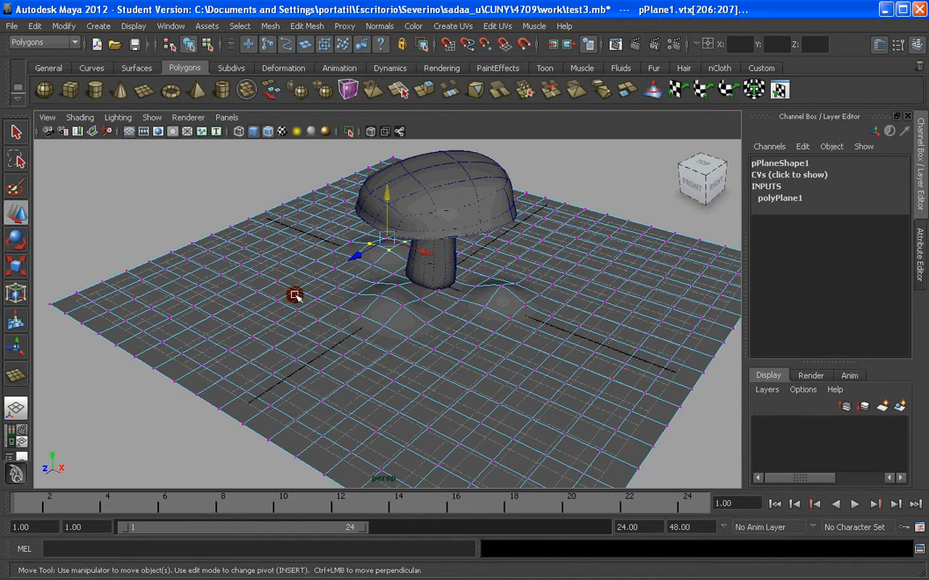
pyautogui.click(16, 132)
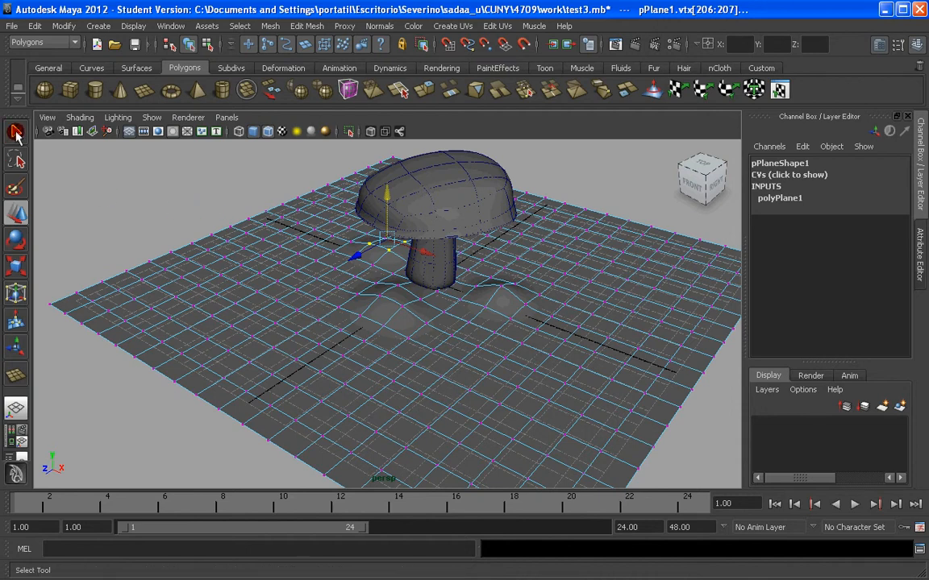
pyautogui.doubleClick(17, 132)
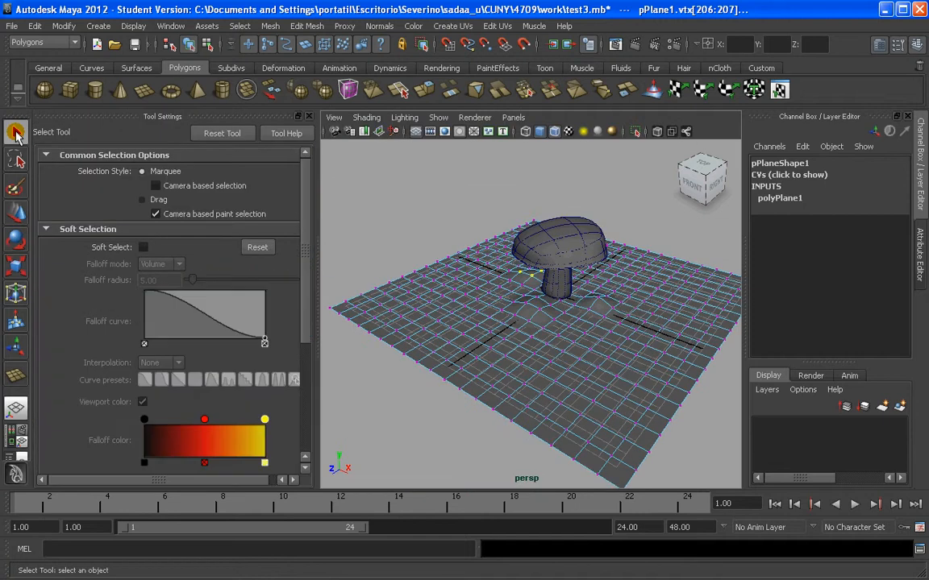
pyautogui.click(142, 248)
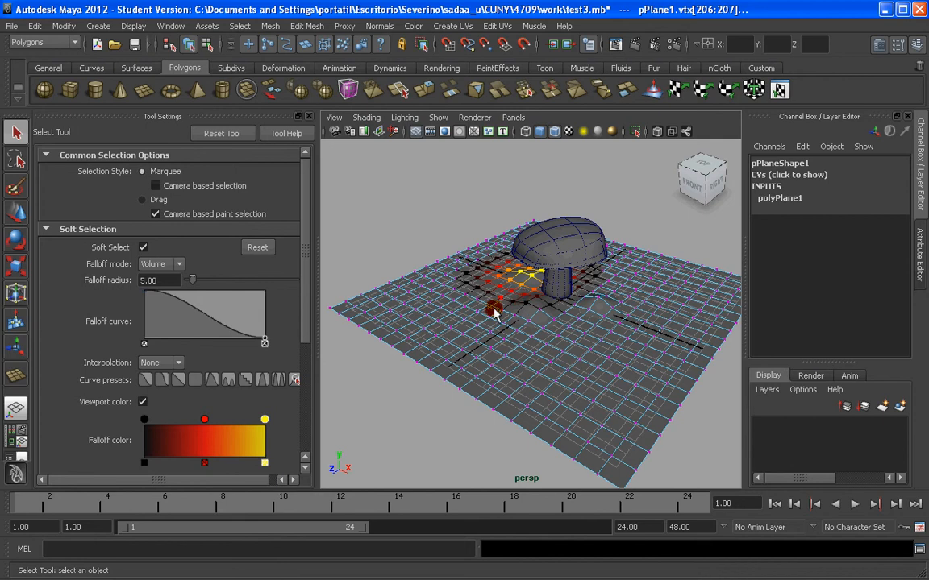
# Step: Soft-select a vertex in an open area of the plane away from the mushroom and set the falloff radius to 14.09
pyautogui.click(428, 314)
pyautogui.scroll(4, 427, 316)
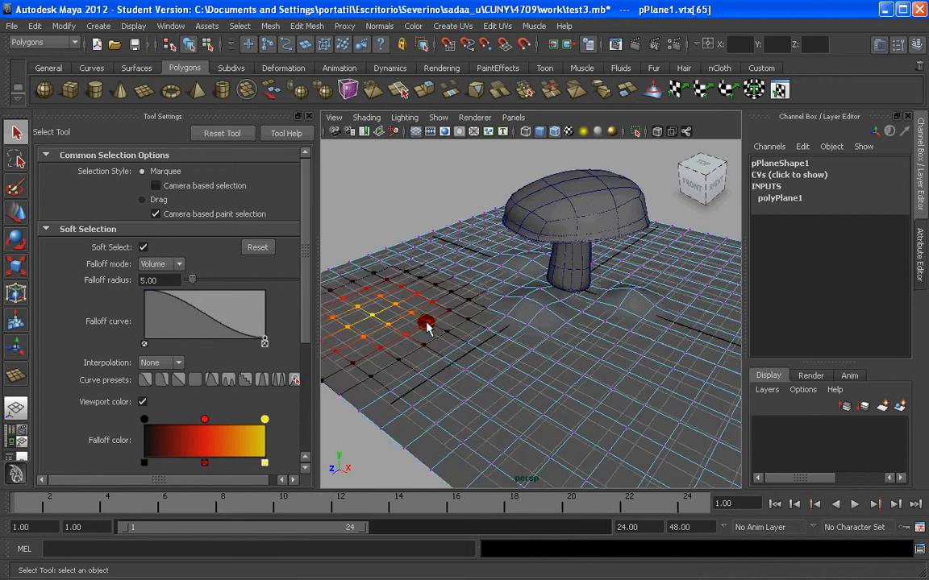
pyautogui.keyDown('alt'); pyautogui.moveTo(408, 319); pyautogui.dragTo(524, 311, button='middle'); pyautogui.keyUp('alt')
pyautogui.scroll(3, 520, 311)
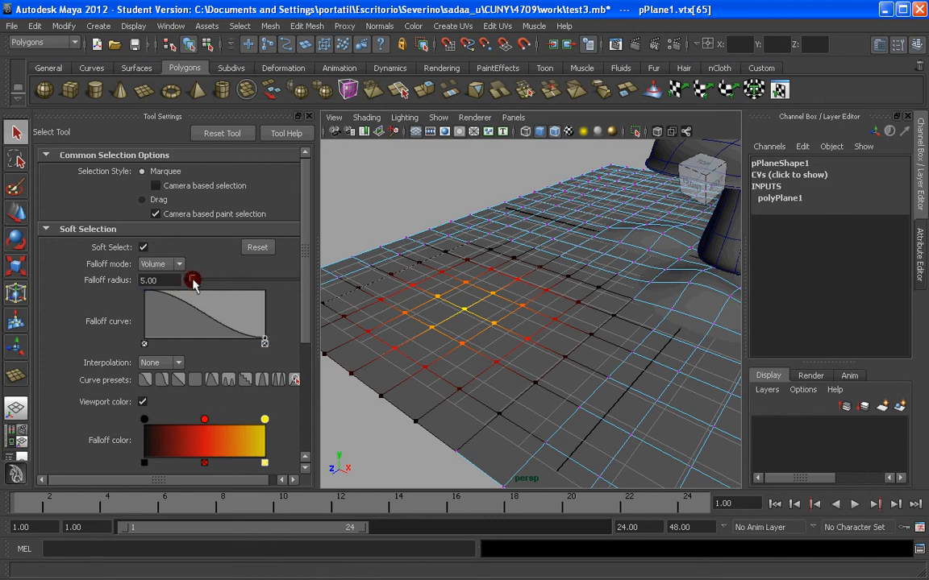
pyautogui.moveTo(192, 280); pyautogui.dragTo(203, 283)
pyautogui.scroll(-3, 419, 308)
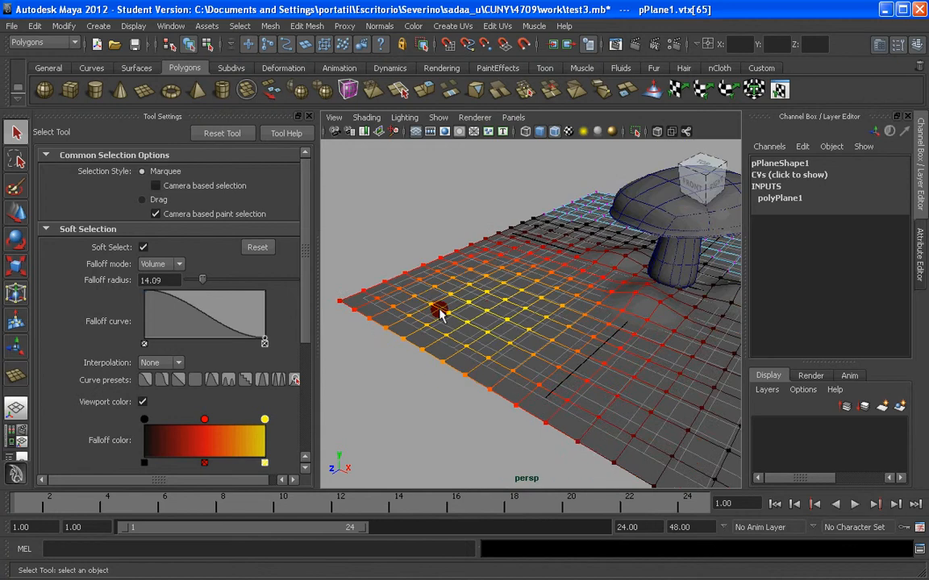
# Step: Try raising the soft-selected area of the plane with the Move Tool, and lower it back to ground level
pyautogui.press('w')
pyautogui.scroll(3, 489, 310)
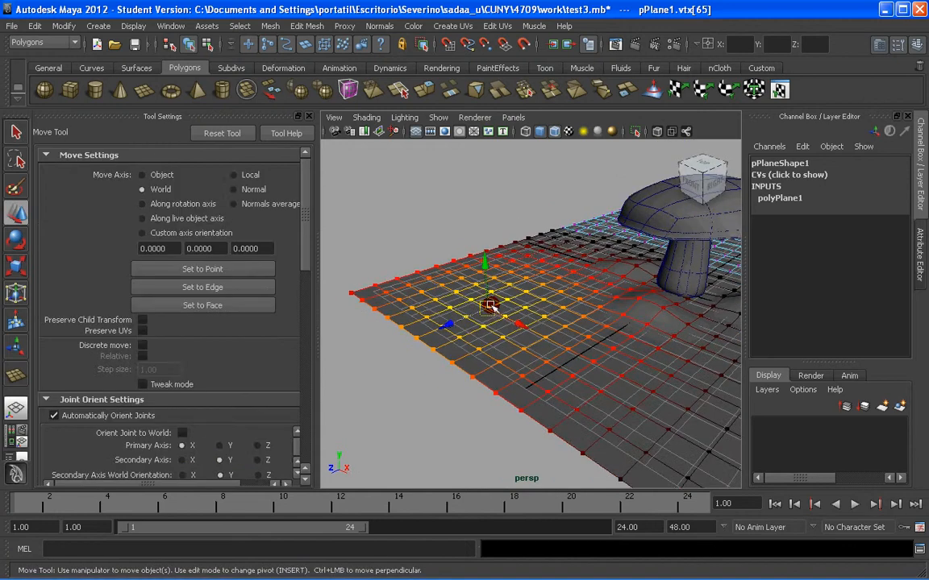
pyautogui.scroll(3, 488, 307)
pyautogui.moveTo(461, 267); pyautogui.dragTo(462, 222)
pyautogui.scroll(-3, 498, 283)
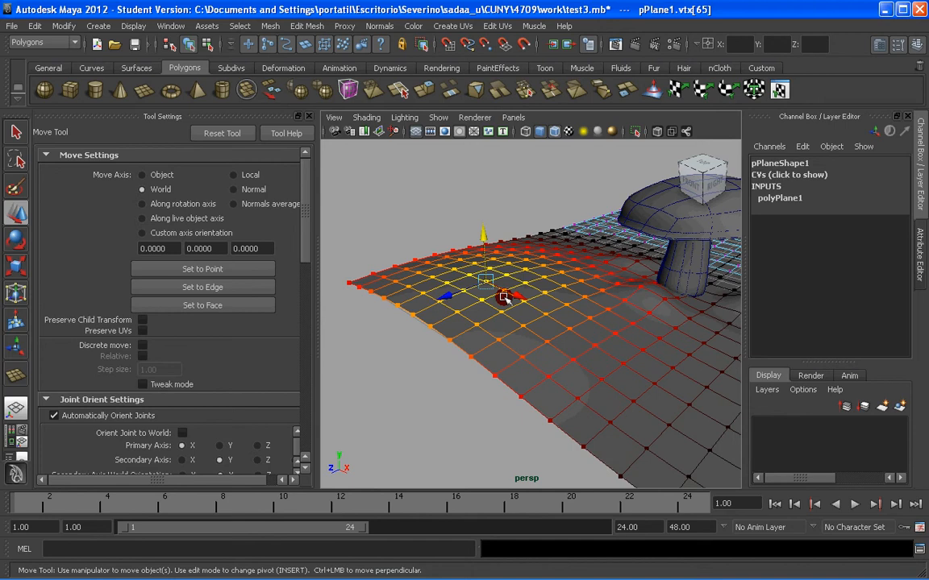
pyautogui.moveTo(486, 252); pyautogui.dragTo(488, 290)
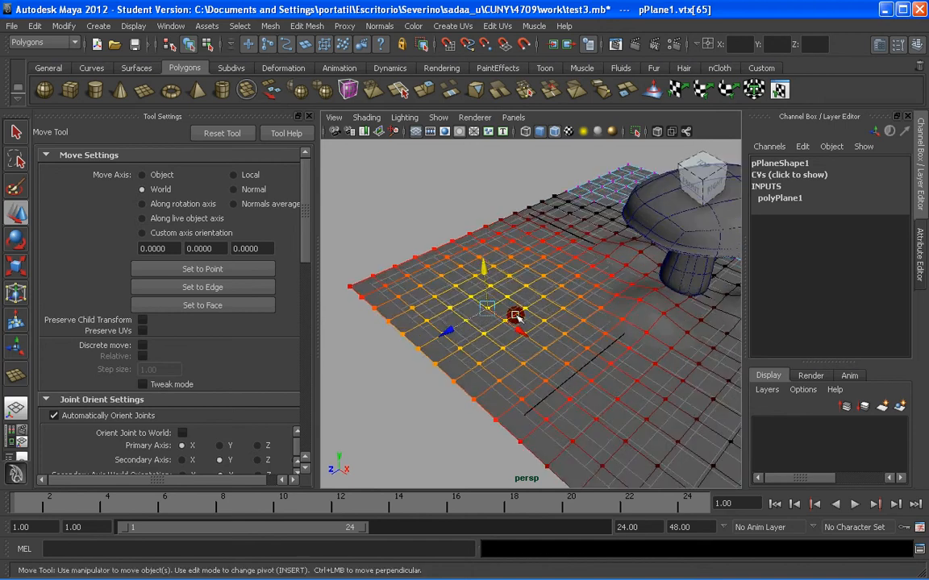
# Step: Set the soft selection falloff radius to 6.54 and raise a group of vertices near the plane's left corner
pyautogui.moveTo(302, 244); pyautogui.dragTo(221, 277)
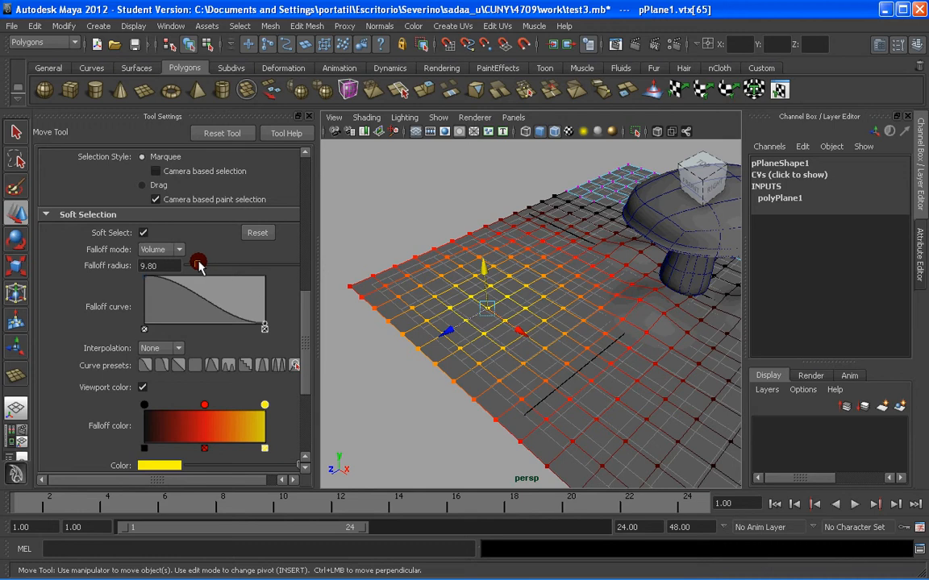
pyautogui.click(471, 271)
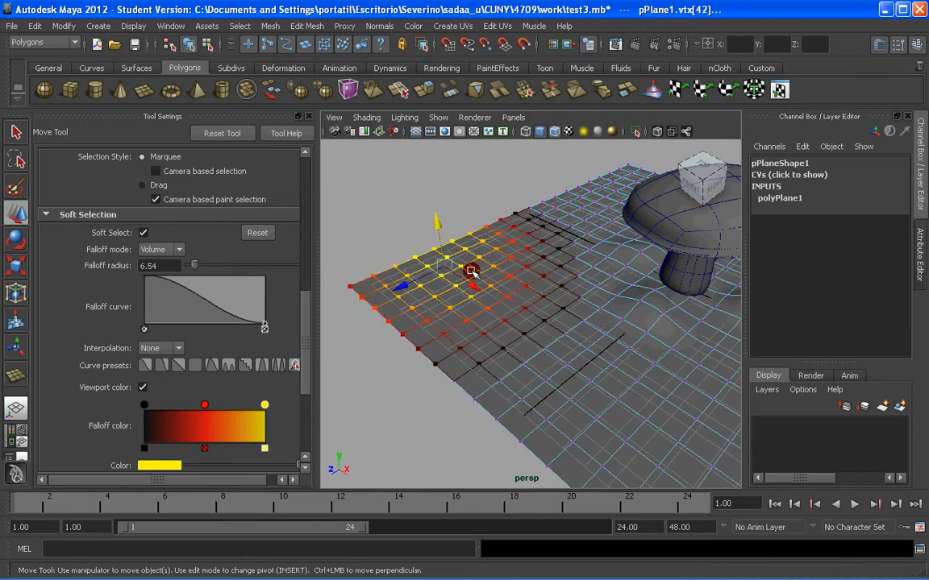
pyautogui.moveTo(442, 233); pyautogui.dragTo(438, 215)
pyautogui.scroll(-5, 457, 232)
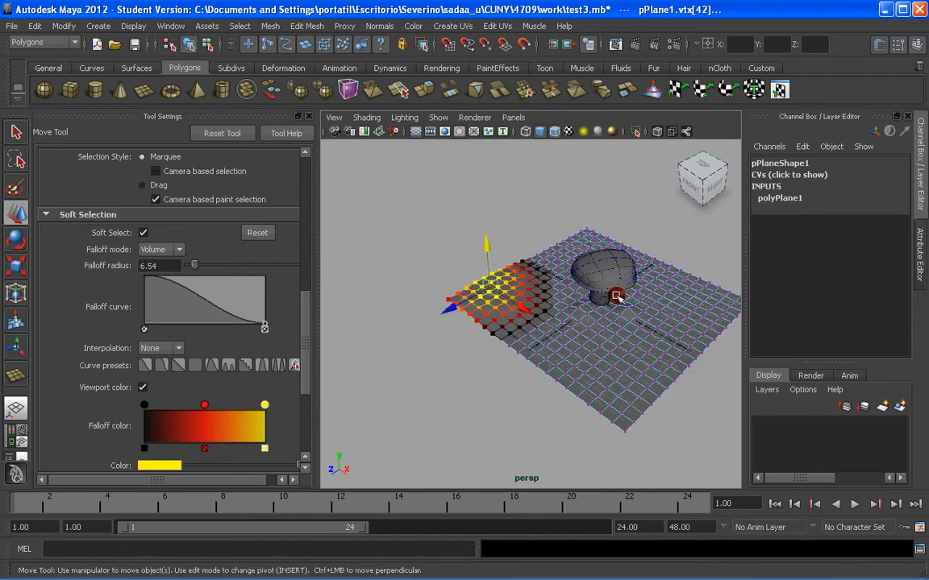
# Step: Soft-select the vertices around the middle of the plane's right front edge and raise them slightly
pyautogui.keyDown('alt'); pyautogui.moveTo(616, 296); pyautogui.dragTo(555, 276, button='middle'); pyautogui.keyUp('alt')
pyautogui.scroll(5, 557, 276)
pyautogui.moveTo(673, 397); pyautogui.dragTo(649, 244)
pyautogui.scroll(-3, 651, 269)
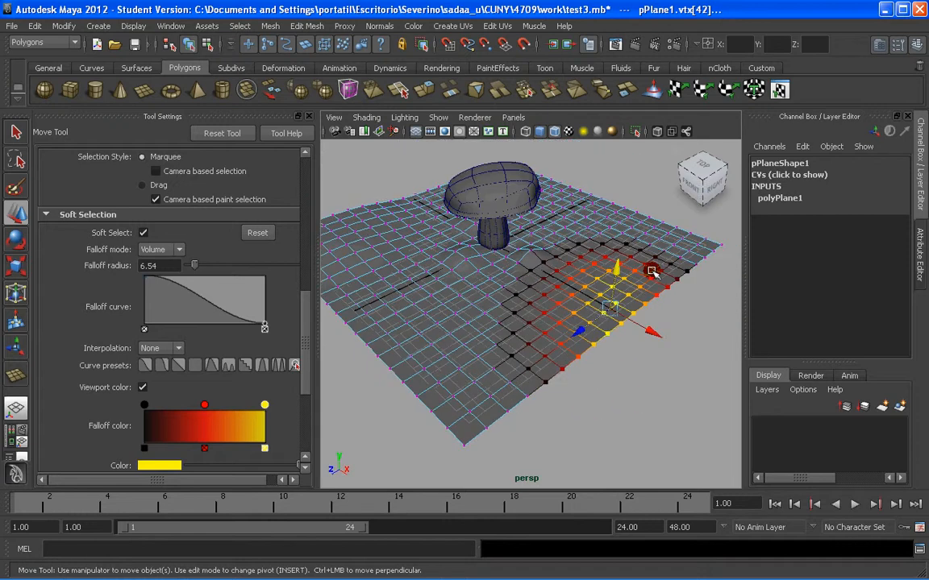
pyautogui.moveTo(617, 276); pyautogui.dragTo(617, 266)
# Step: Raise soft-selected vertices behind the mushroom near the back edge, and others along the plane's left front edge
pyautogui.moveTo(580, 185); pyautogui.dragTo(567, 207)
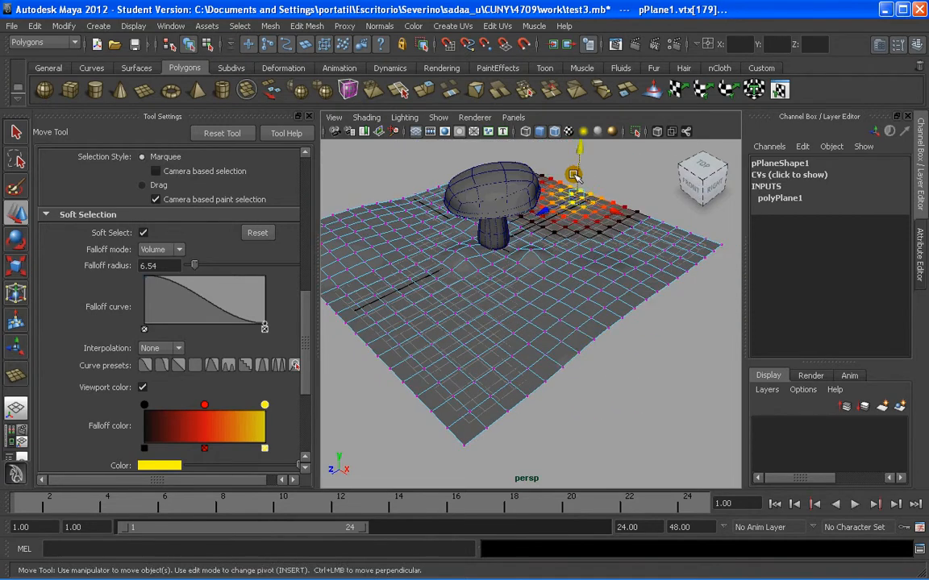
pyautogui.moveTo(576, 154); pyautogui.dragTo(577, 144)
pyautogui.moveTo(368, 357); pyautogui.dragTo(448, 374)
pyautogui.moveTo(460, 360); pyautogui.dragTo(404, 340, button='right')
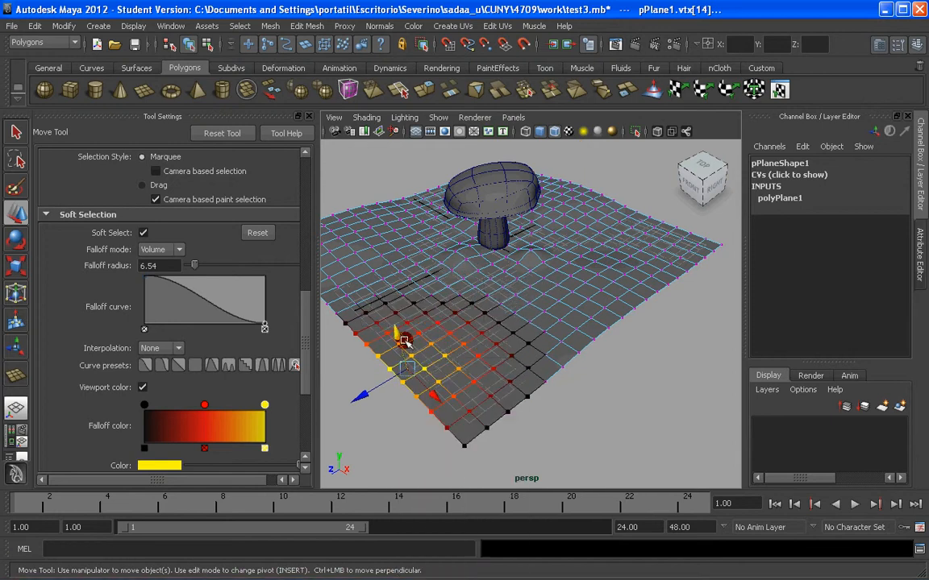
# Step: Raise one vertex near the plane's right front edge to about 1.1 cm with falloff radius 2.61, and return to object mode
pyautogui.click(601, 287)
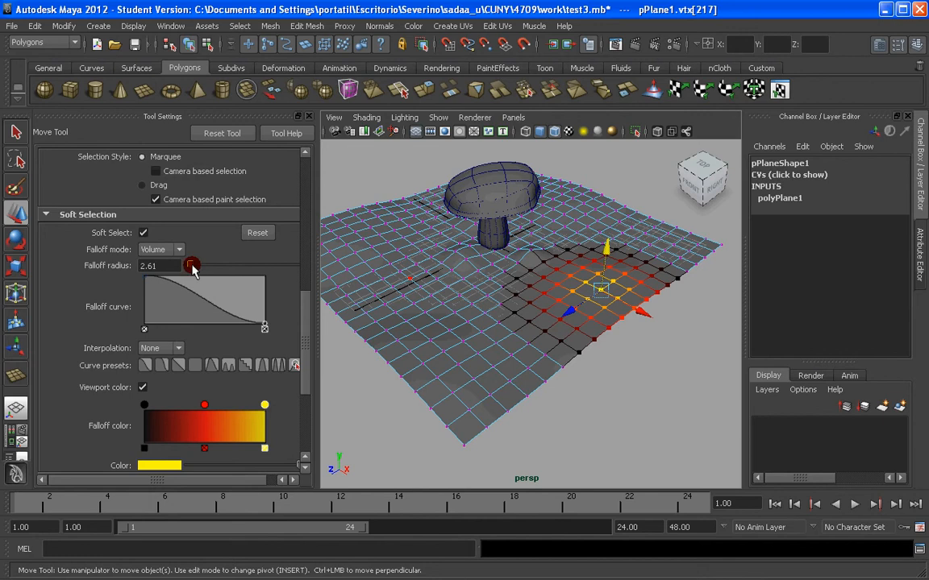
pyautogui.moveTo(607, 253); pyautogui.dragTo(607, 243)
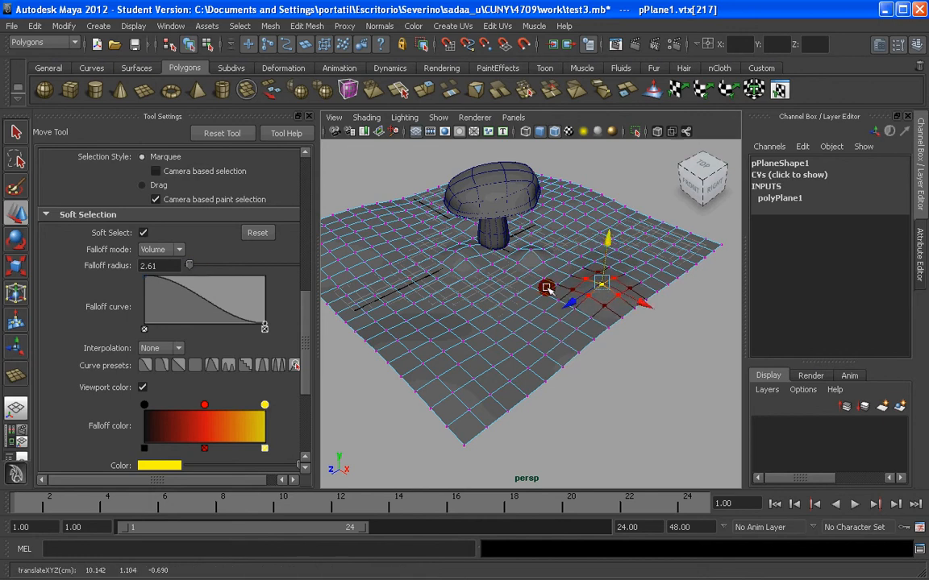
pyautogui.moveTo(547, 288); pyautogui.dragTo(605, 264, button='right')
pyautogui.keyDown('alt'); pyautogui.moveTo(529, 296); pyautogui.dragTo(325, 287, button='right'); pyautogui.keyUp('alt')
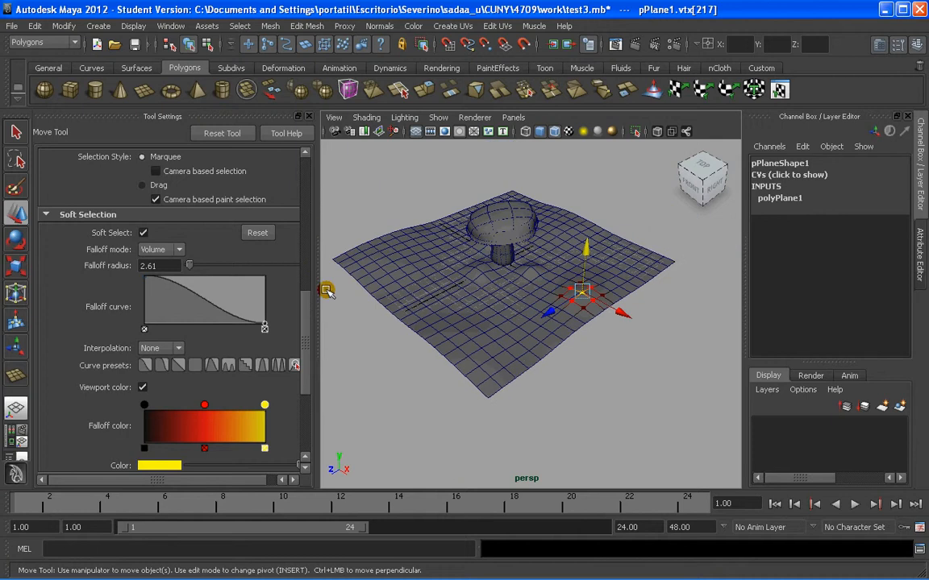
# Step: Turn off soft selection and close the tool settings to enlarge the perspective view
pyautogui.click(144, 232)
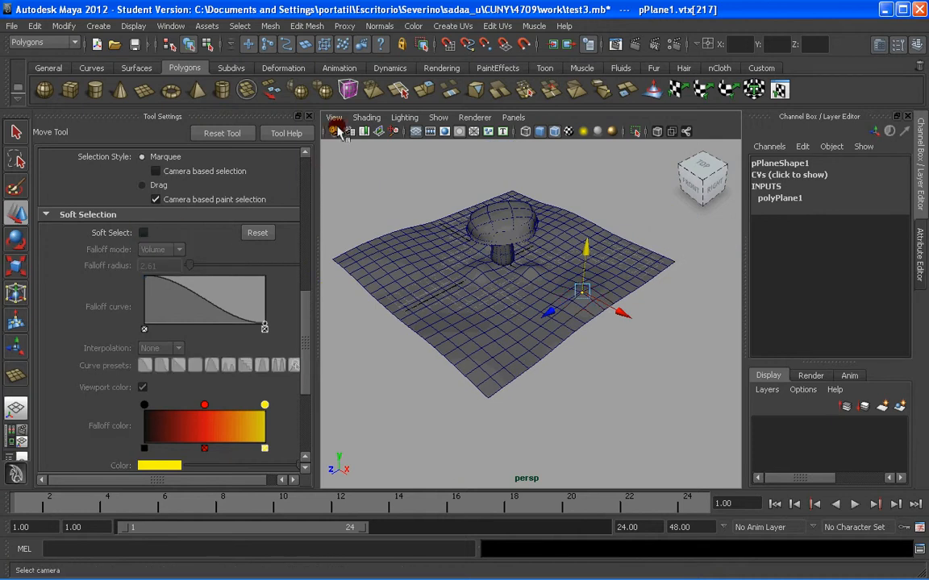
pyautogui.click(309, 119)
pyautogui.keyDown('alt'); pyautogui.moveTo(491, 278); pyautogui.dragTo(394, 263); pyautogui.keyUp('alt')
pyautogui.keyDown('alt'); pyautogui.moveTo(394, 264); pyautogui.dragTo(436, 306, button='middle'); pyautogui.keyUp('alt')
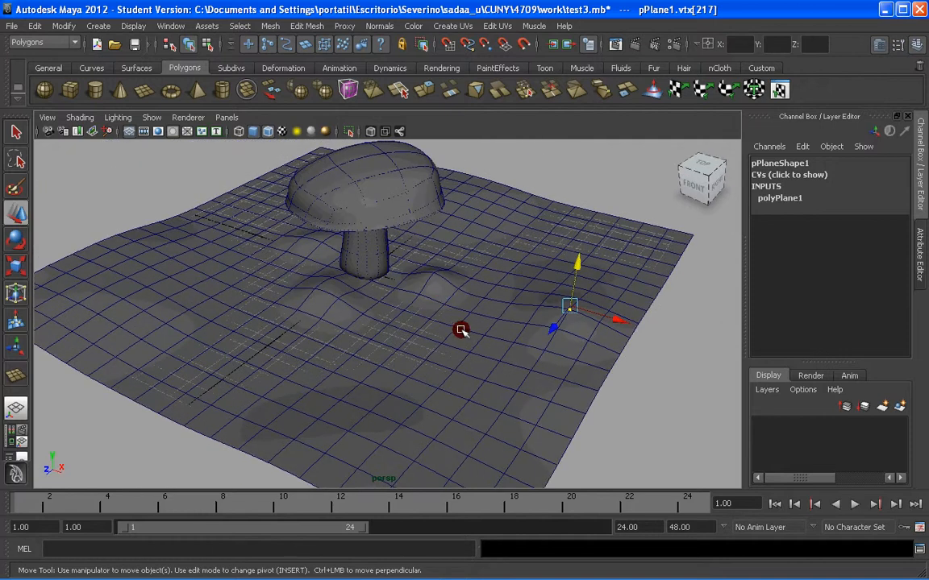
# Step: Switch the ground plane to face mode and select one face in front of the mushroom
pyautogui.moveTo(461, 303); pyautogui.dragTo(480, 287, button='right')
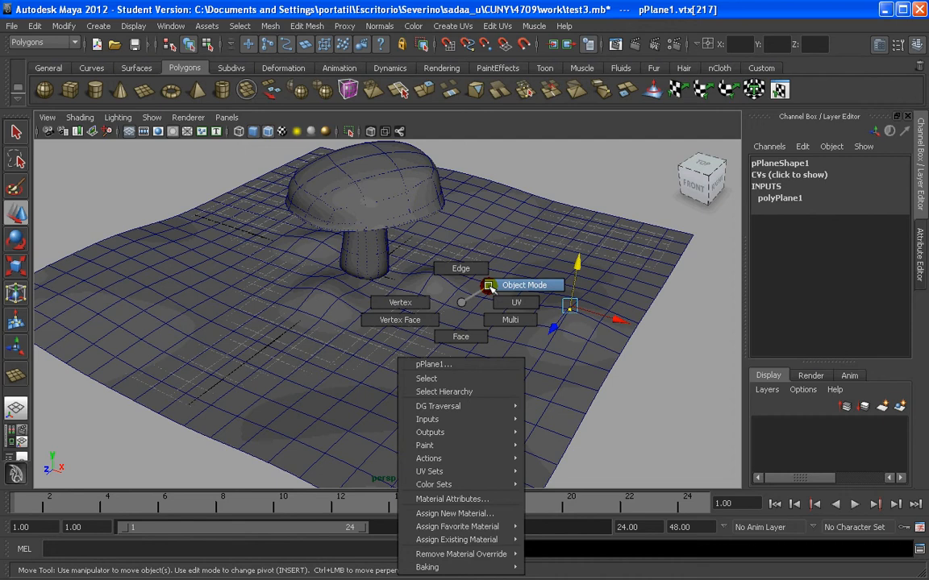
pyautogui.moveTo(489, 287); pyautogui.dragTo(490, 286, button='right')
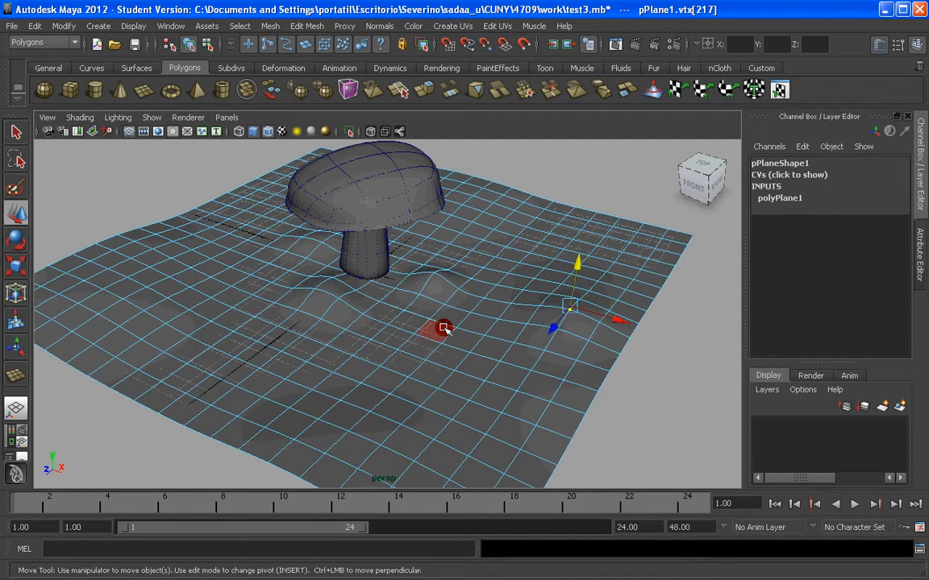
pyautogui.click(440, 328)
pyautogui.scroll(-3, 439, 328)
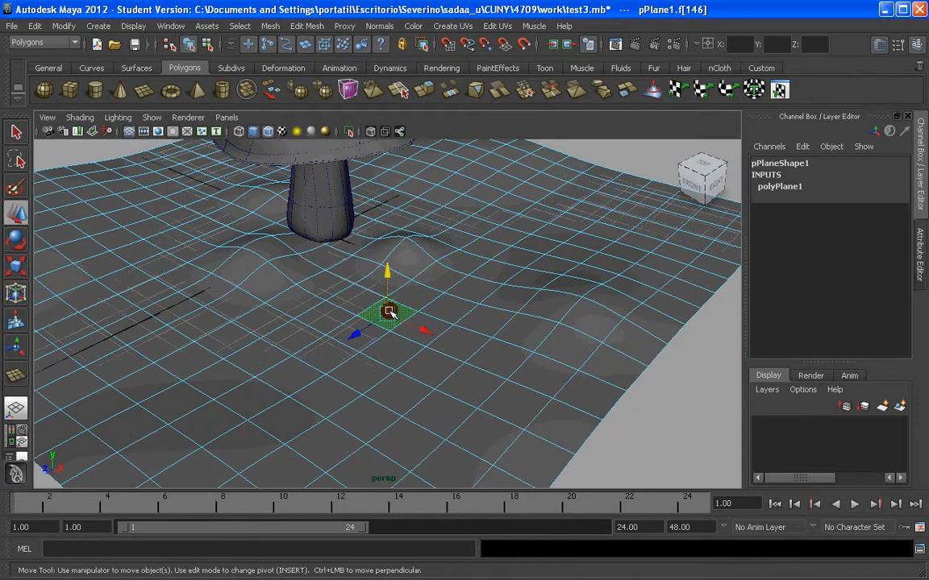
pyautogui.scroll(-4, 389, 311)
pyautogui.keyDown('alt'); pyautogui.moveTo(389, 311); pyautogui.dragTo(409, 324); pyautogui.keyUp('alt')
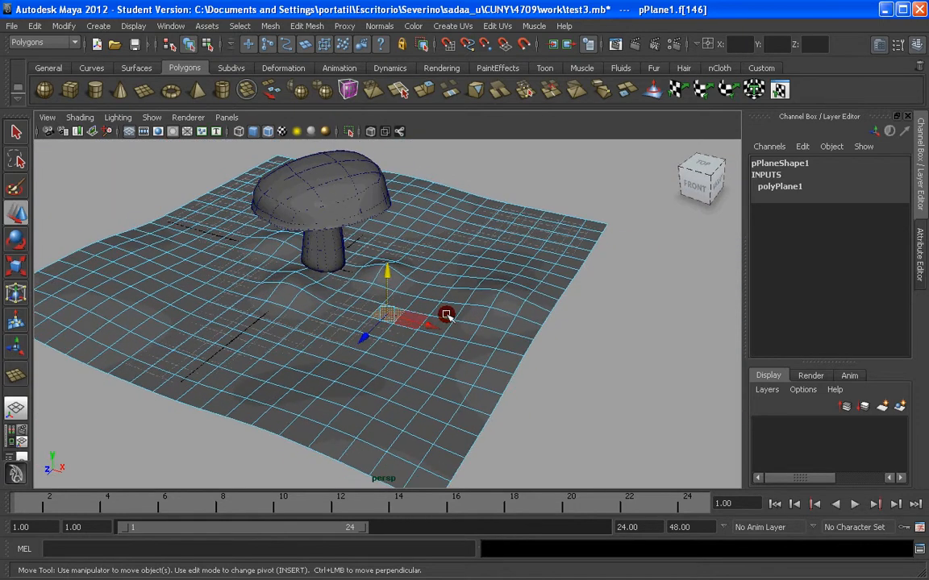
pyautogui.moveTo(494, 282)
pyautogui.keyDown('alt'); pyautogui.mouseDown()
pyautogui.moveTo(464, 288)
pyautogui.moveTo(450, 305)
pyautogui.moveTo(487, 297)
pyautogui.mouseUp(); pyautogui.keyUp('alt')
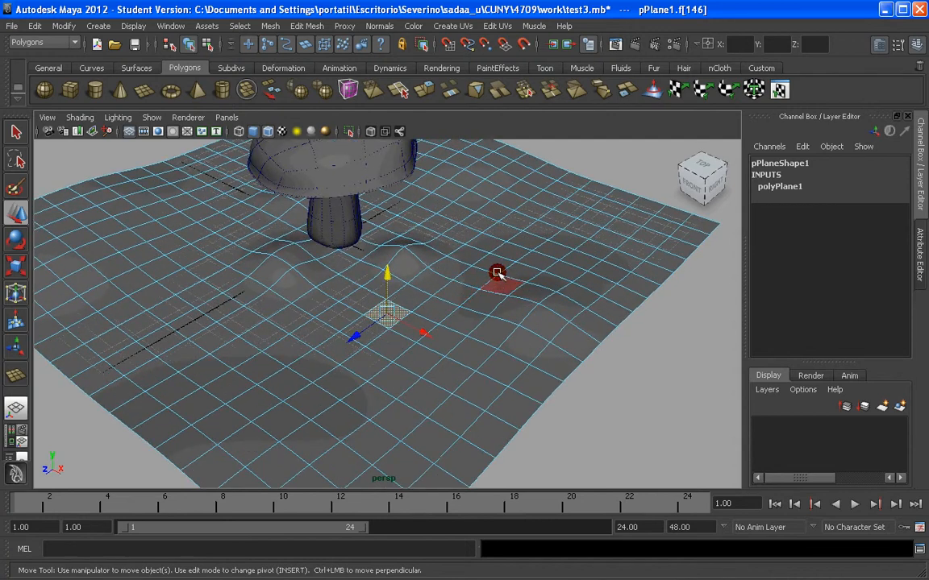
# Step: Switch the plane to vertex mode and merge two adjacent vertices beside the mushroom to their center
pyautogui.moveTo(495, 258); pyautogui.dragTo(451, 255, button='right')
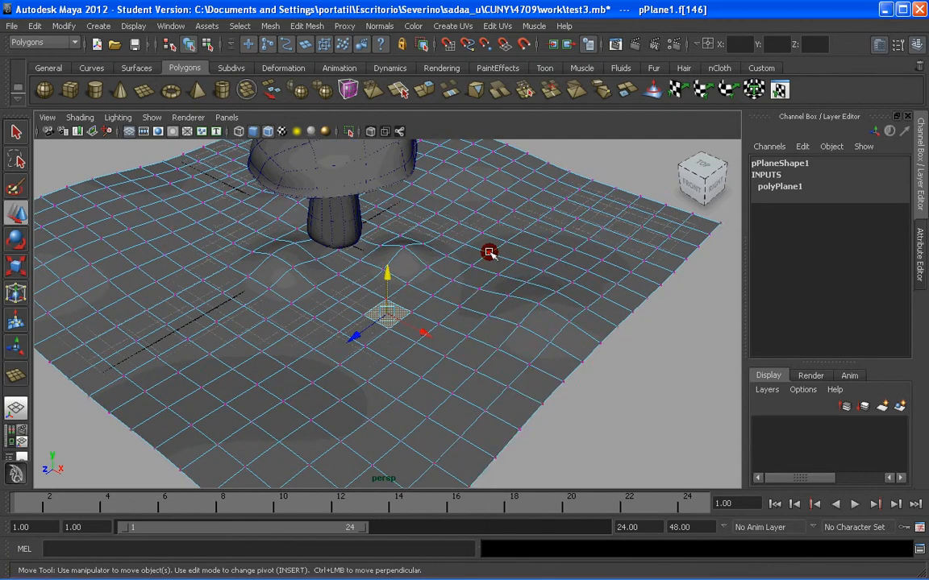
pyautogui.scroll(4, 489, 244)
pyautogui.moveTo(495, 224); pyautogui.dragTo(570, 259)
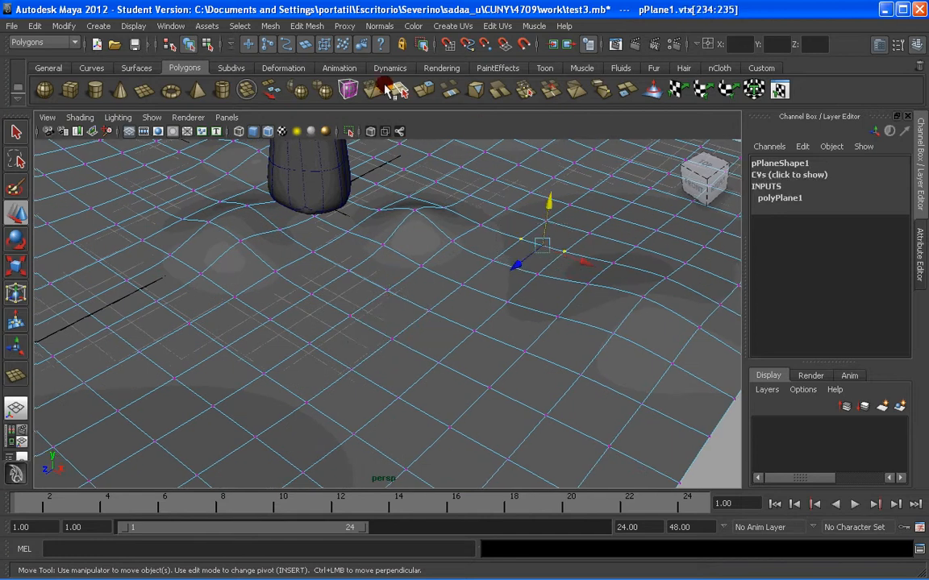
pyautogui.click(309, 26)
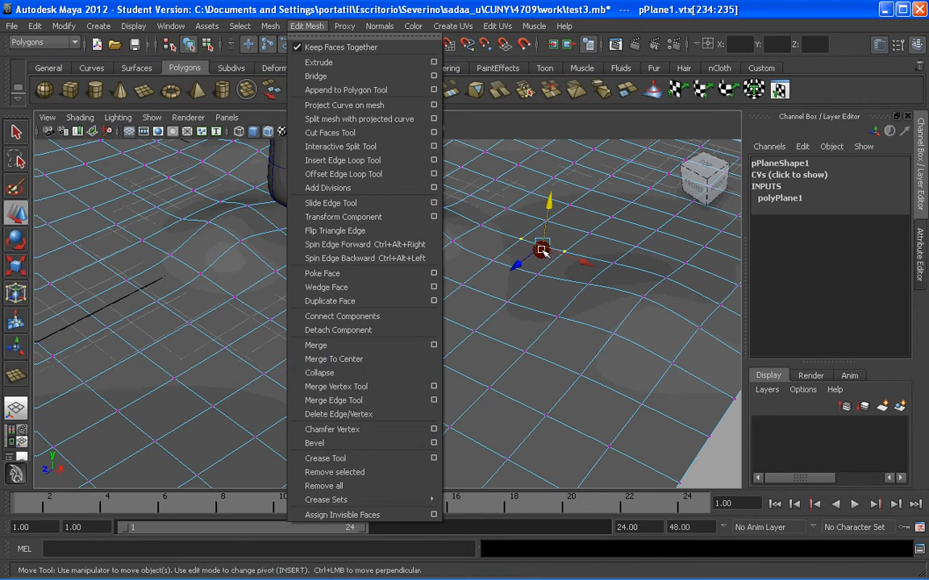
pyautogui.click(385, 358)
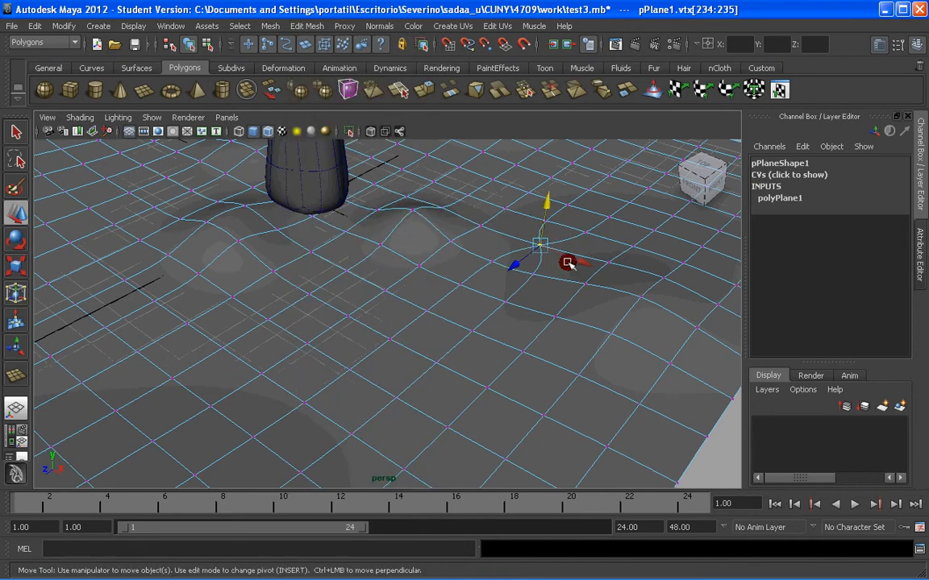
pyautogui.scroll(-4, 564, 262)
pyautogui.keyDown('alt'); pyautogui.moveTo(527, 258); pyautogui.dragTo(513, 259); pyautogui.keyUp('alt')
pyautogui.keyDown('alt'); pyautogui.moveTo(523, 251); pyautogui.dragTo(473, 279, button='middle'); pyautogui.keyUp('alt')
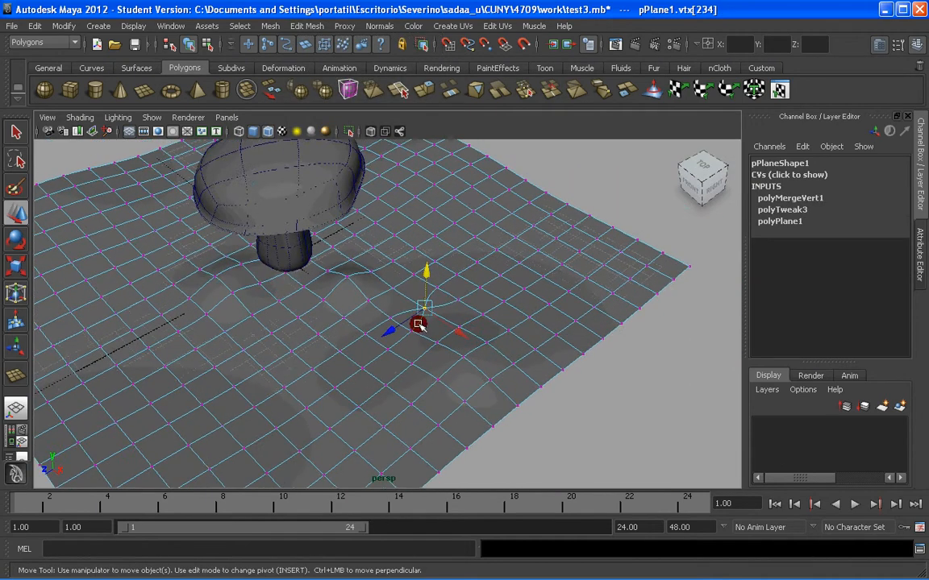
# Step: Merge four neighbouring vertices near the plane's back right edge to their center
pyautogui.scroll(2, 428, 306)
pyautogui.moveTo(512, 214); pyautogui.dragTo(587, 258)
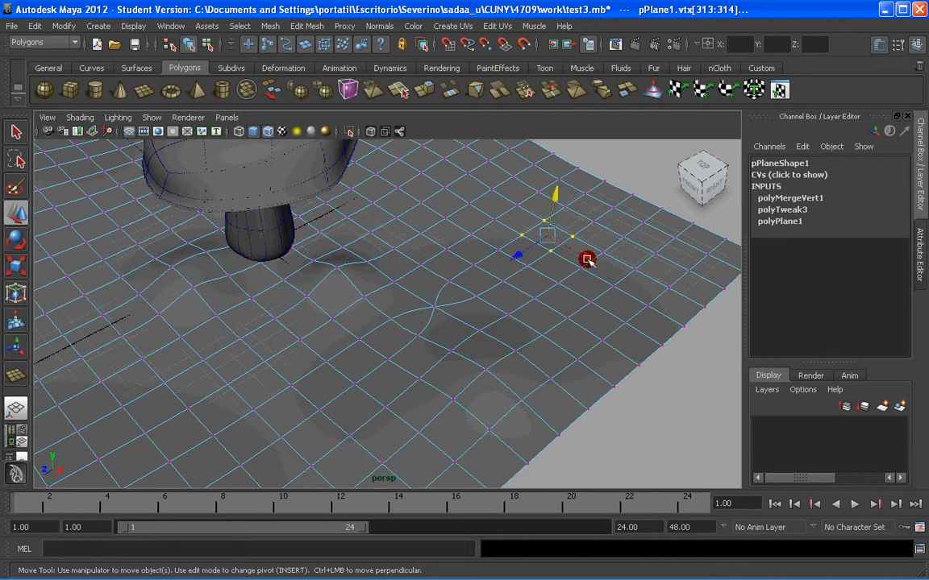
pyautogui.press('g')
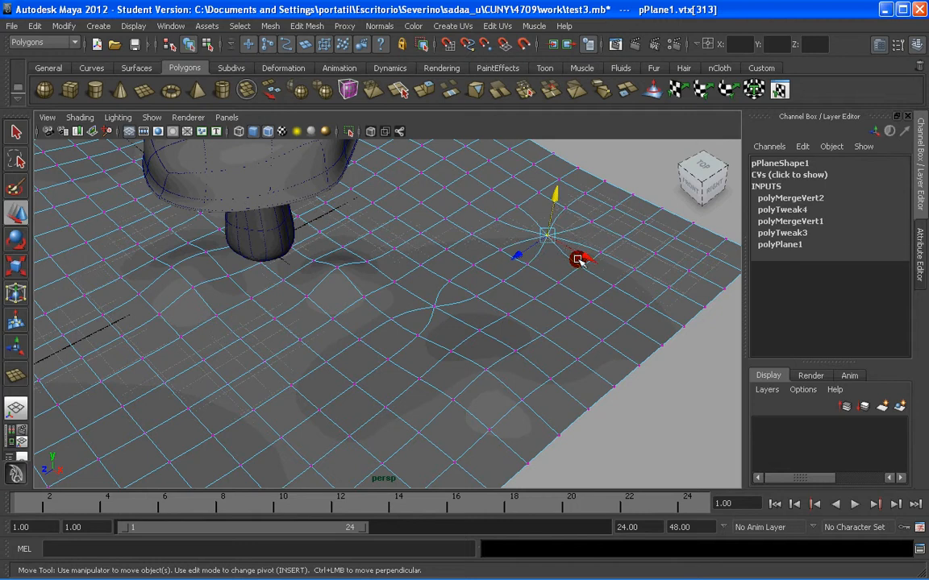
# Step: Merge a block of vertices in front of the mushroom to center, raise the merged vertex to about 1.02 cm, and return to object mode with nothing selected
pyautogui.scroll(-2, 564, 257)
pyautogui.moveTo(182, 309); pyautogui.dragTo(325, 409)
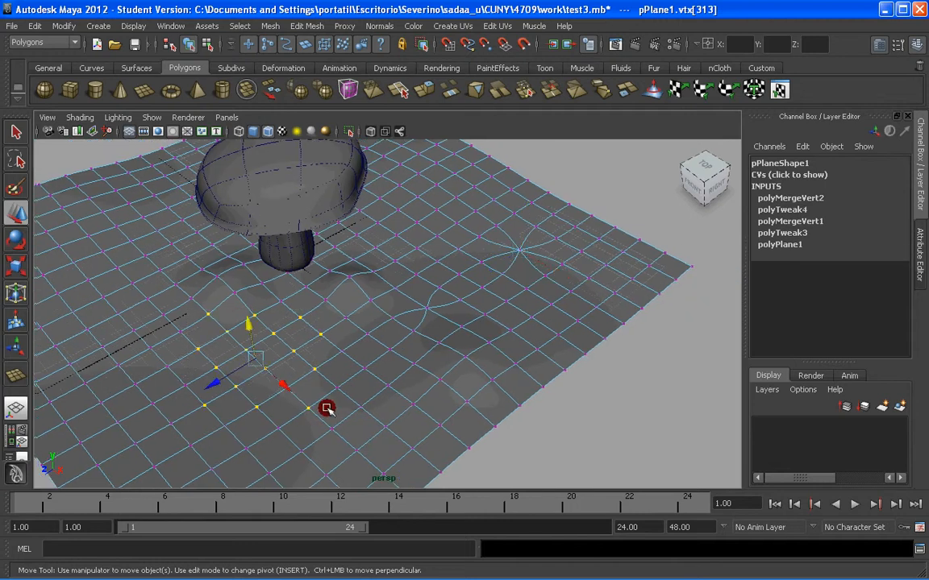
pyautogui.press('g')
pyautogui.moveTo(249, 325); pyautogui.dragTo(247, 314)
pyautogui.moveTo(347, 321); pyautogui.dragTo(401, 290, button='right')
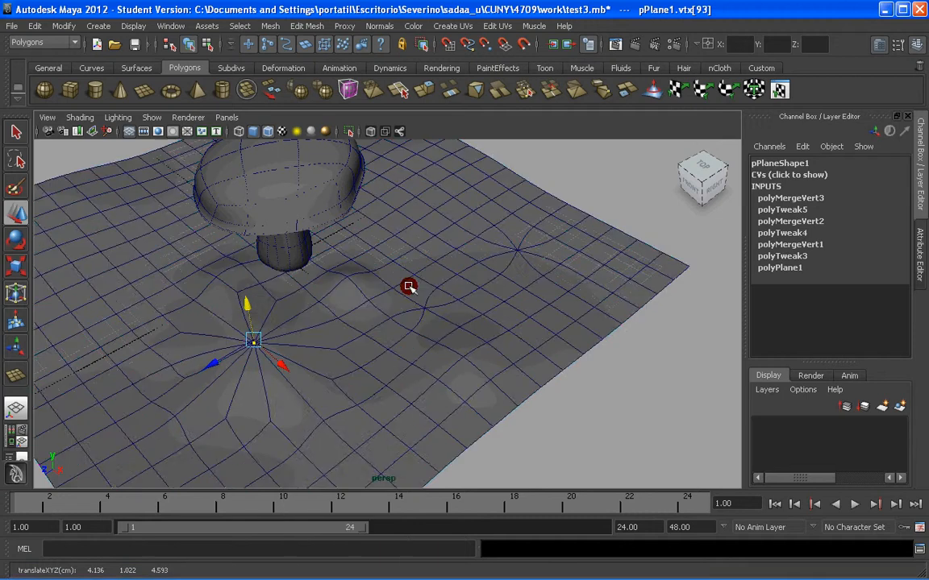
pyautogui.keyDown('alt'); pyautogui.moveTo(334, 321); pyautogui.dragTo(396, 296); pyautogui.keyUp('alt')
pyautogui.click(524, 191)
pyautogui.scroll(2, 401, 266)
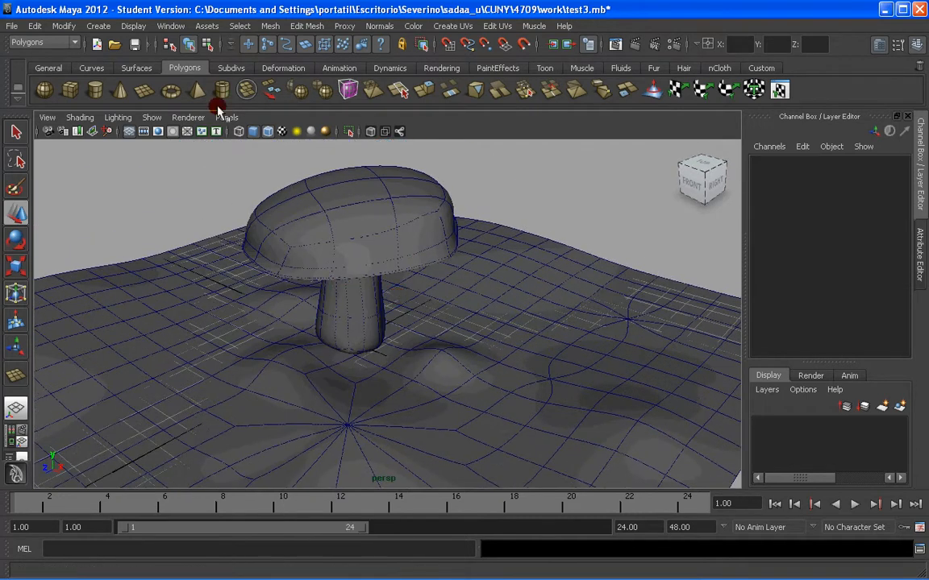
# Step: Change to the Animation menu set and display the deformation tools
pyautogui.click(41, 42)
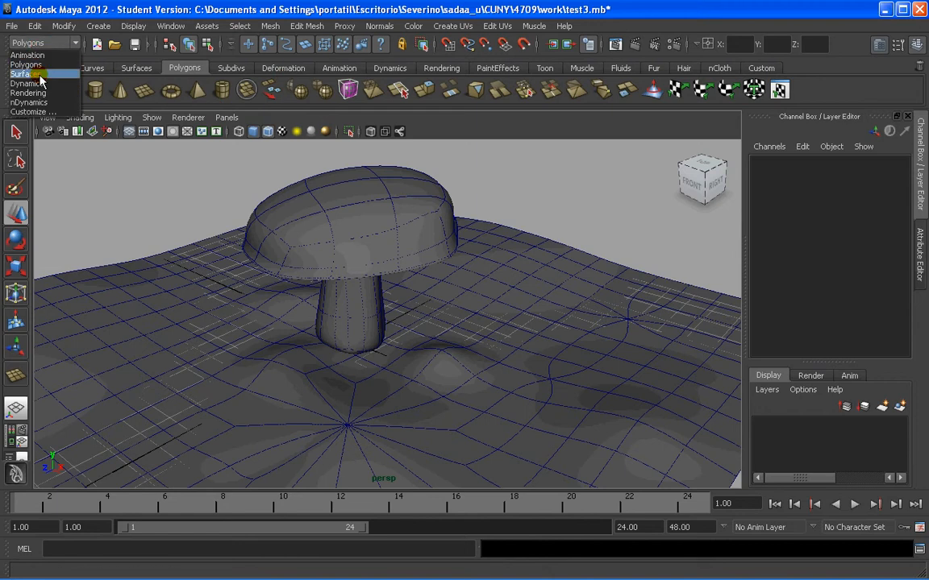
pyautogui.click(38, 56)
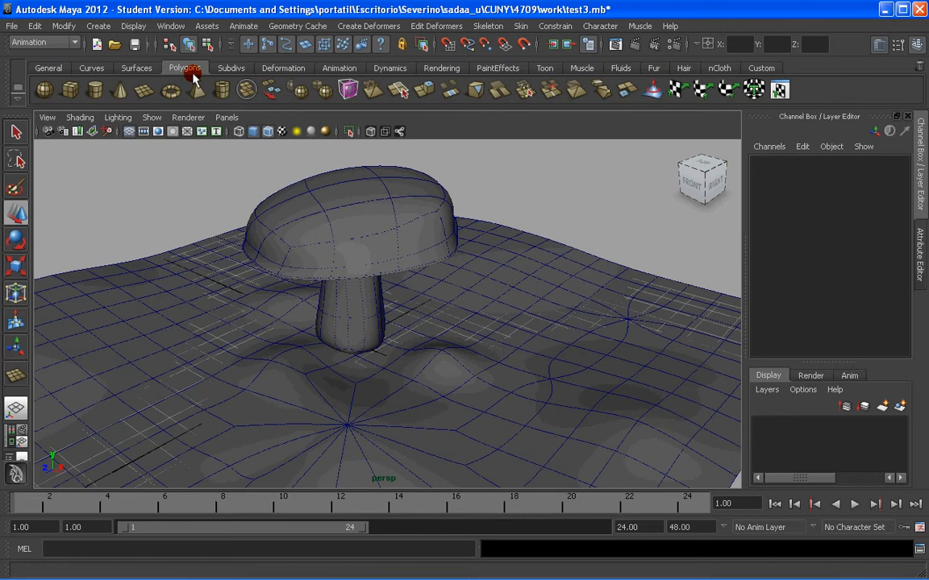
pyautogui.click(283, 69)
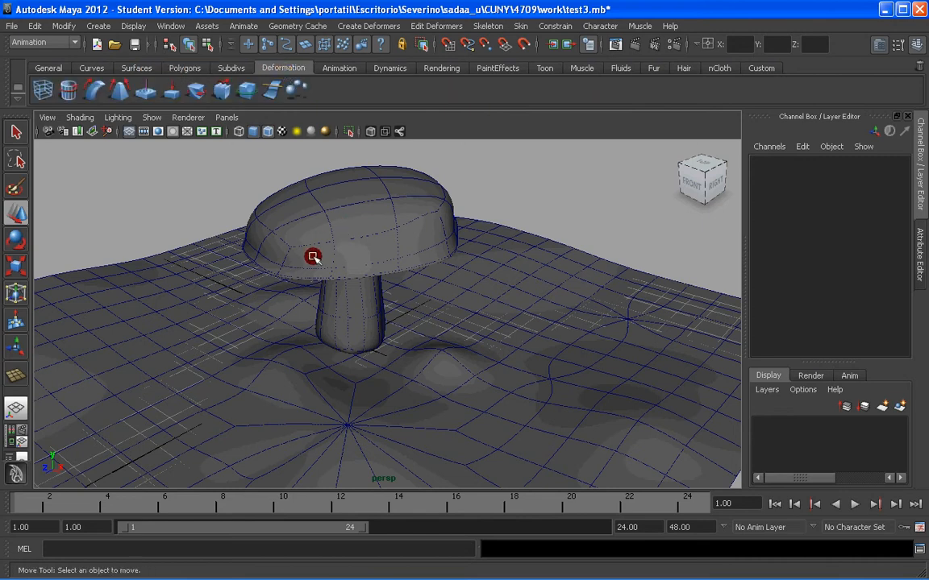
# Step: Duplicate the mushroom and move the copy forward to Translate Z 4.18
pyautogui.scroll(-1, 312, 257)
pyautogui.click(329, 236)
pyautogui.scroll(1, 323, 260)
pyautogui.moveTo(322, 265)
pyautogui.keyDown('alt'); pyautogui.mouseDown()
pyautogui.moveTo(346, 265)
pyautogui.moveTo(340, 261)
pyautogui.mouseUp(); pyautogui.keyUp('alt')
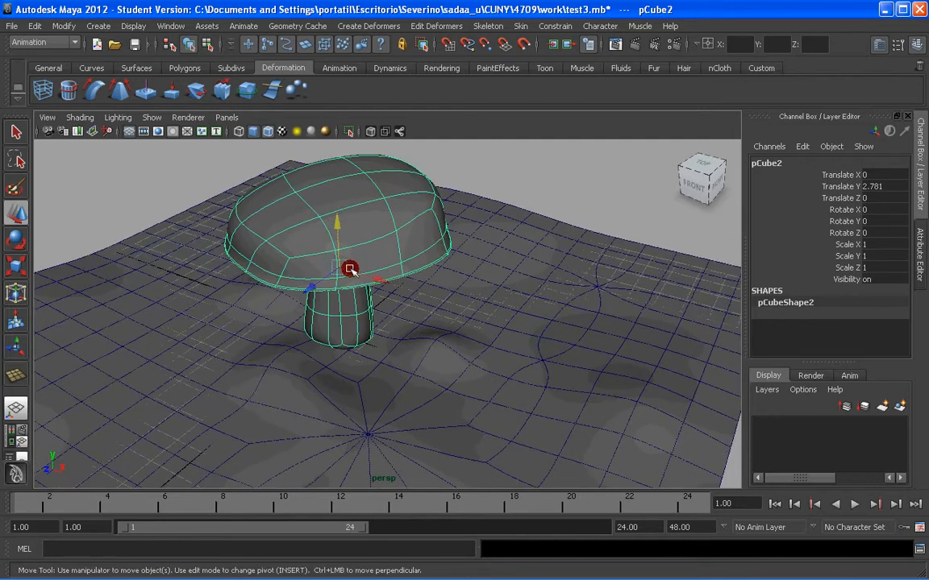
pyautogui.hotkey('ctrl', 'd')
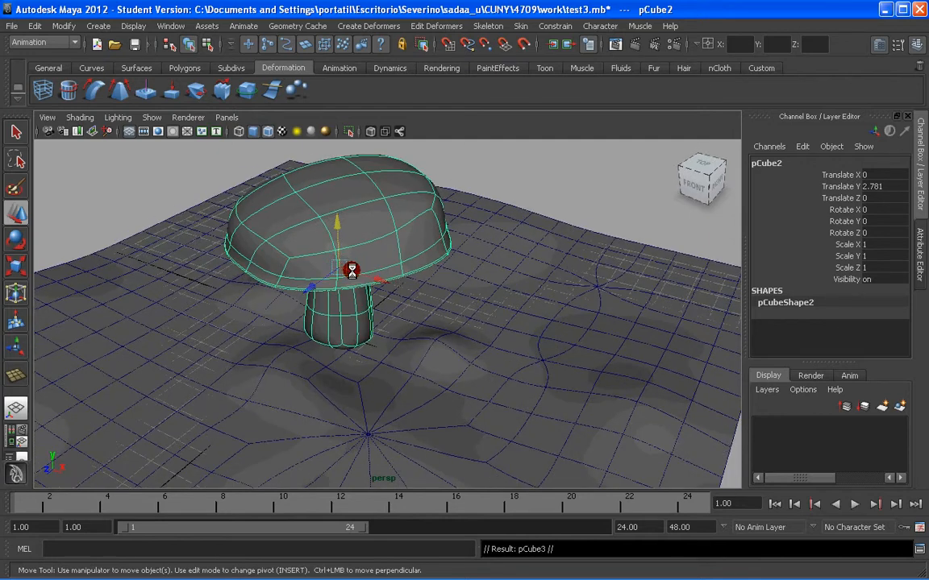
pyautogui.moveTo(314, 286); pyautogui.dragTo(244, 344)
pyautogui.keyDown('alt'); pyautogui.moveTo(402, 254); pyautogui.dragTo(346, 271); pyautogui.keyUp('alt')
pyautogui.scroll(1, 408, 243)
pyautogui.scroll(-2, 408, 240)
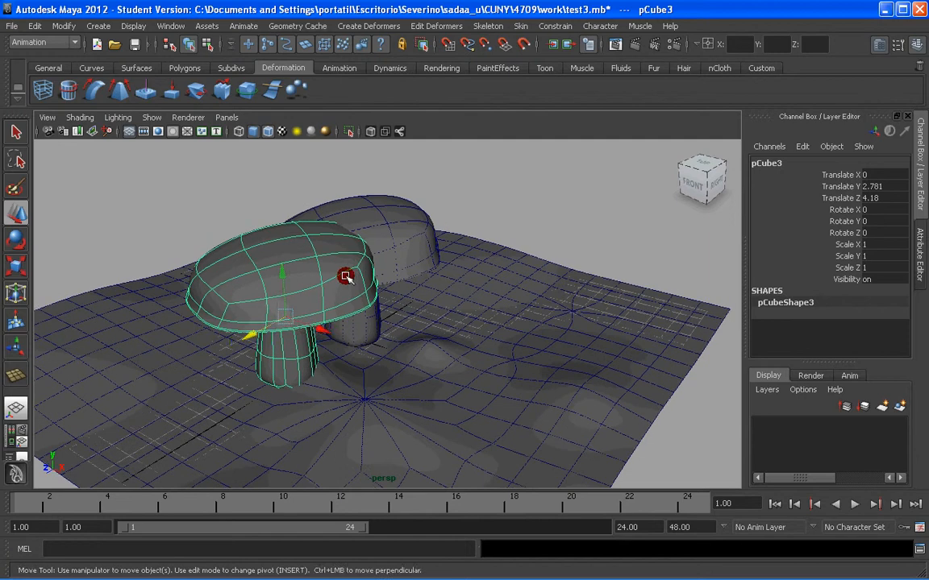
# Step: Scale the mushroom copy uniformly to 0.635 and lower it to Translate Y 1.974
pyautogui.press('r')
pyautogui.moveTo(290, 322); pyautogui.dragTo(258, 321)
pyautogui.scroll(2, 281, 293)
pyautogui.press('w')
pyautogui.moveTo(208, 215); pyautogui.dragTo(225, 351)
pyautogui.press('r')
pyautogui.press('w')
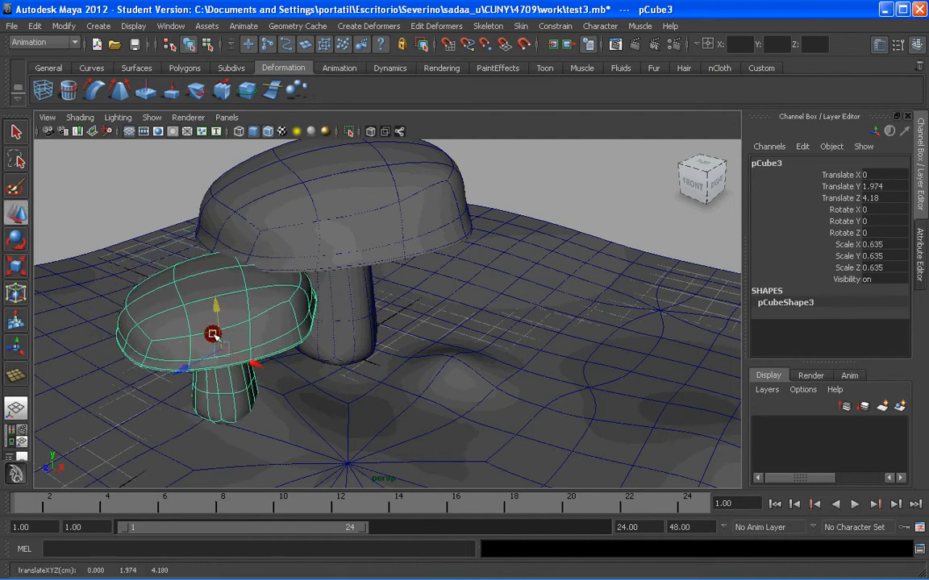
# Step: Shift the small mushroom to Translate X -0.472 and Z 4.632, and scale it uniformly down to about 0.547
pyautogui.moveTo(218, 308); pyautogui.dragTo(238, 334)
pyautogui.keyDown('alt'); pyautogui.moveTo(239, 334); pyautogui.dragTo(317, 253, button='middle'); pyautogui.keyUp('alt')
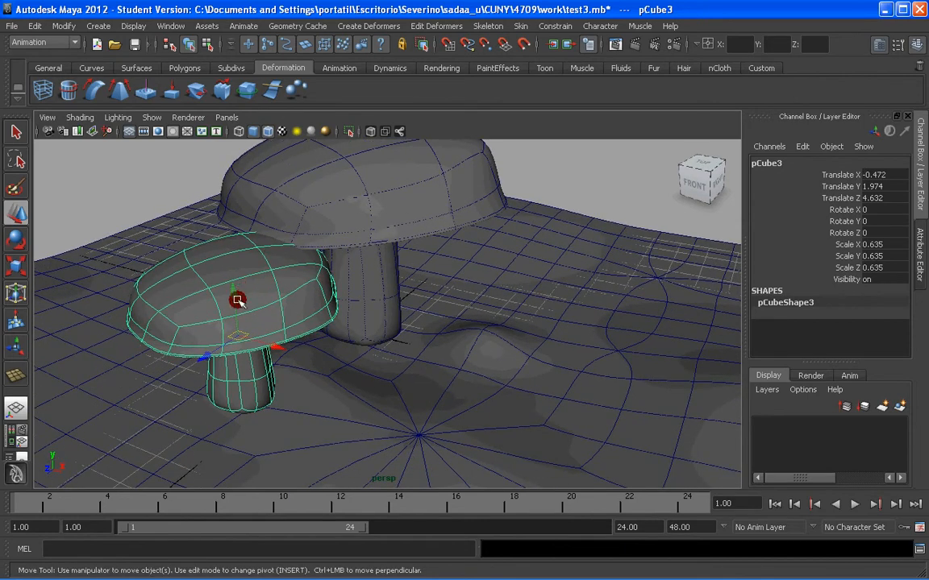
pyautogui.press('r')
pyautogui.moveTo(236, 331); pyautogui.dragTo(222, 334)
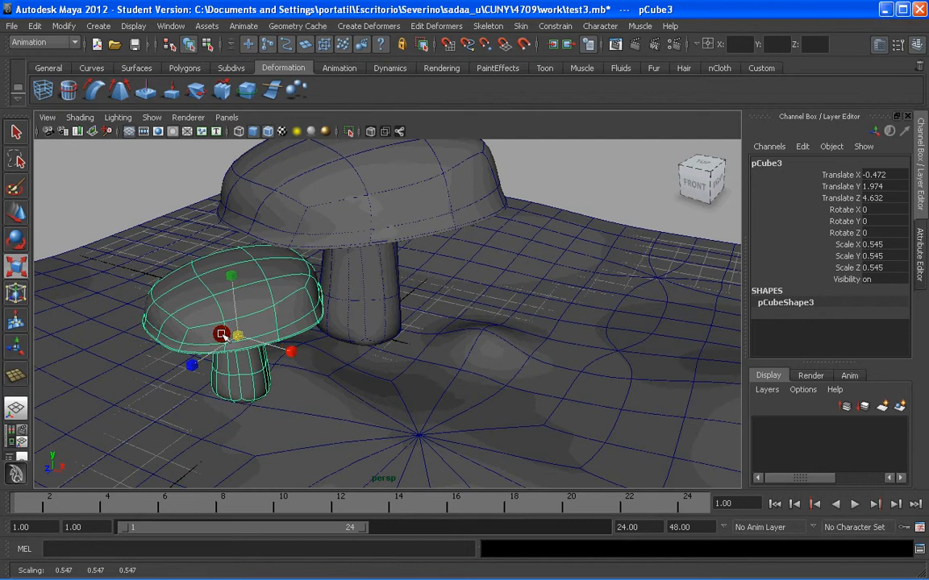
# Step: Lower the small mushroom onto the ground at Translate Y 1.497
pyautogui.press('w')
pyautogui.moveTo(236, 300)
pyautogui.mouseDown()
pyautogui.moveTo(234, 321)
pyautogui.moveTo(239, 294)
pyautogui.moveTo(245, 298)
pyautogui.mouseUp()
pyautogui.scroll(2, 240, 295)
pyautogui.scroll(-3, 218, 276)
pyautogui.scroll(3, 247, 297)
pyautogui.keyDown('alt'); pyautogui.moveTo(238, 296); pyautogui.dragTo(306, 268, button='middle'); pyautogui.keyUp('alt')
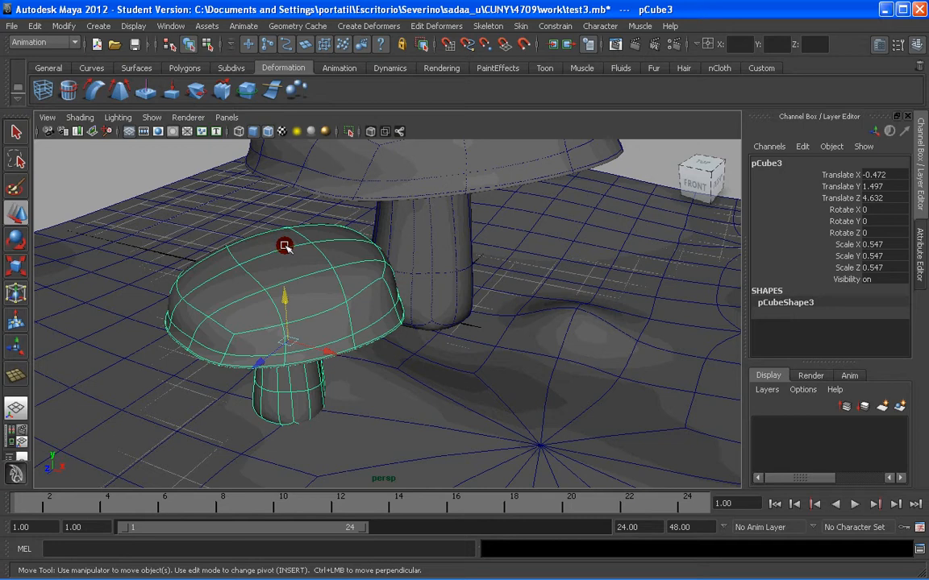
pyautogui.keyDown('alt'); pyautogui.moveTo(285, 246); pyautogui.dragTo(300, 272); pyautogui.keyUp('alt')
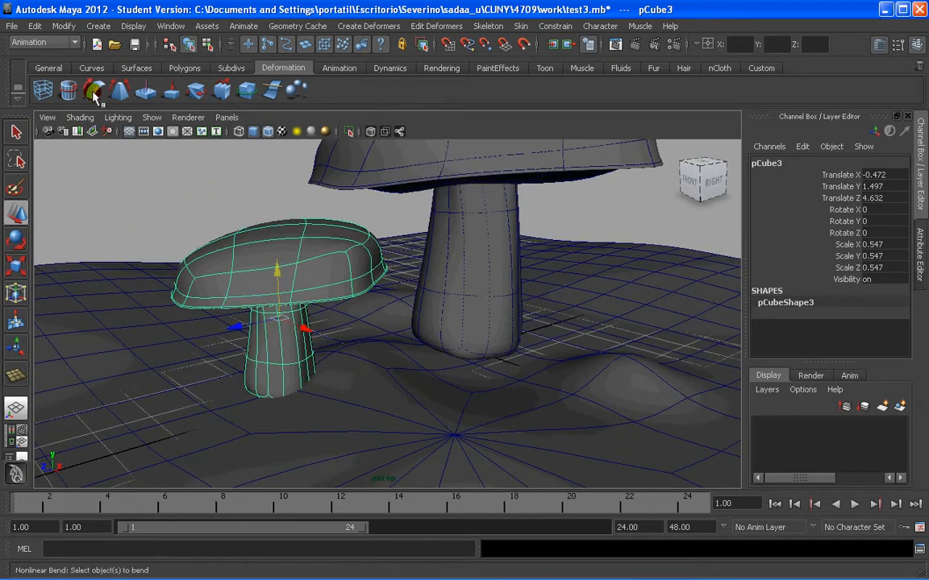
# Step: Apply a lattice deformer to the small mushroom and try moving one upper corner lattice point vertically
pyautogui.click(45, 90)
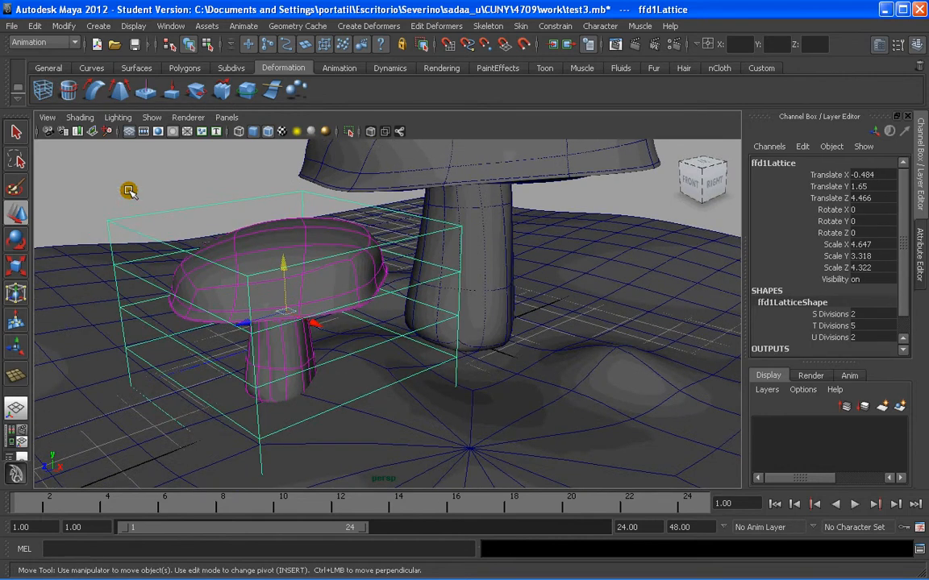
pyautogui.rightClick(128, 218)
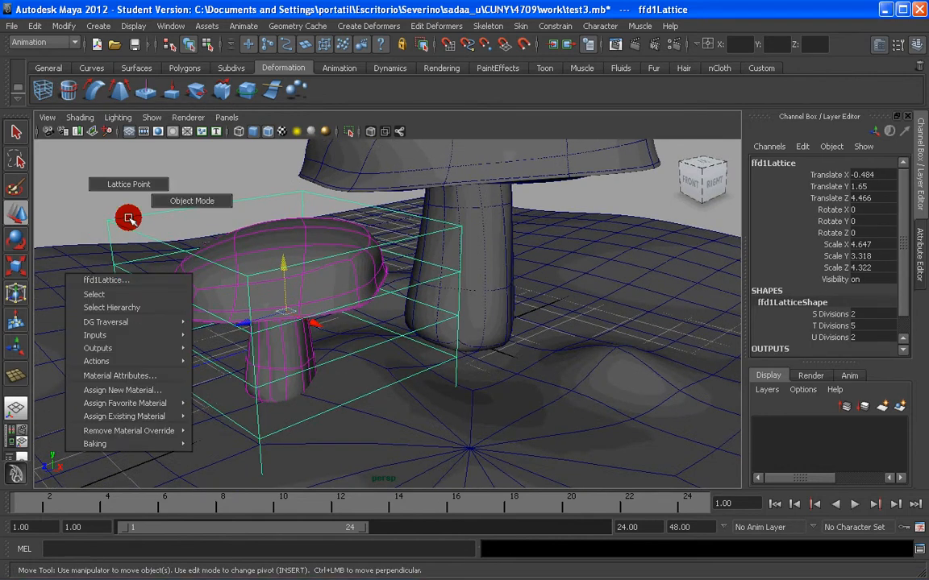
pyautogui.moveTo(128, 218); pyautogui.dragTo(125, 186, button='right')
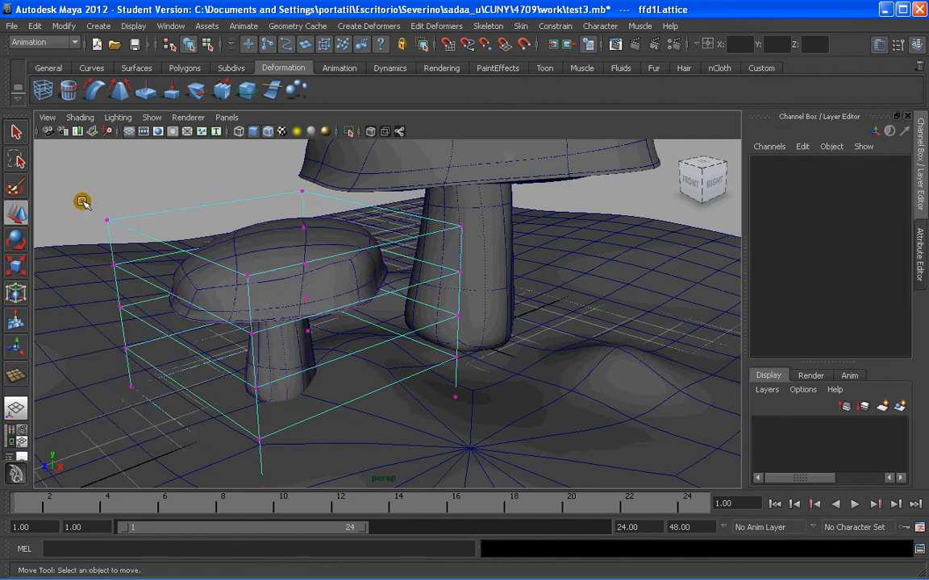
pyautogui.moveTo(83, 201); pyautogui.dragTo(128, 229)
pyautogui.moveTo(102, 184)
pyautogui.mouseDown()
pyautogui.moveTo(95, 137)
pyautogui.moveTo(97, 189)
pyautogui.moveTo(99, 174)
pyautogui.mouseUp()
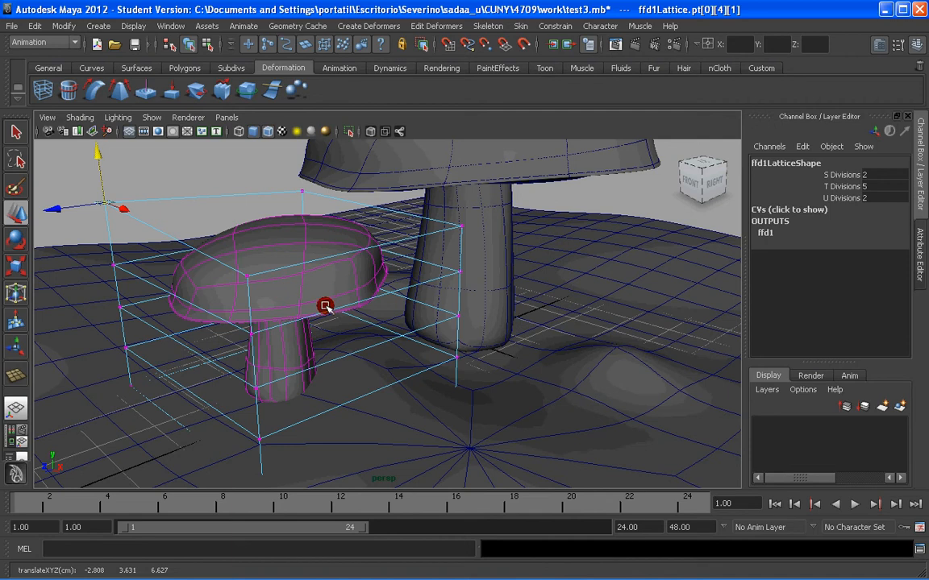
pyautogui.moveTo(117, 169); pyautogui.dragTo(176, 221)
# Step: Undo the lattice point moves and the lattice deformer on the small mushroom
pyautogui.hotkey('ctrl', 'z')
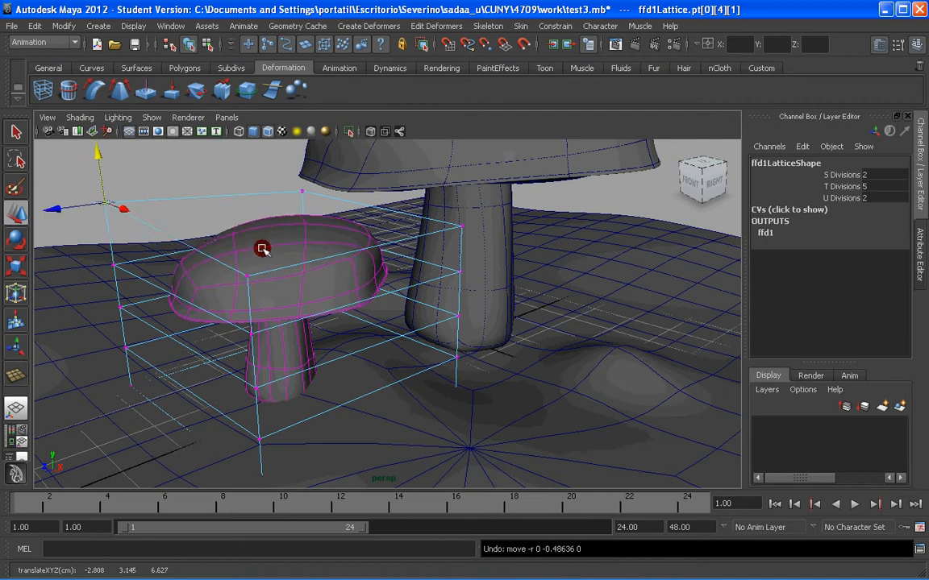
pyautogui.hotkey('ctrl', 'z')
pyautogui.hotkey('ctrl', 'z')
pyautogui.hotkey('ctrl', 'z')
pyautogui.hotkey('ctrl', 'z')
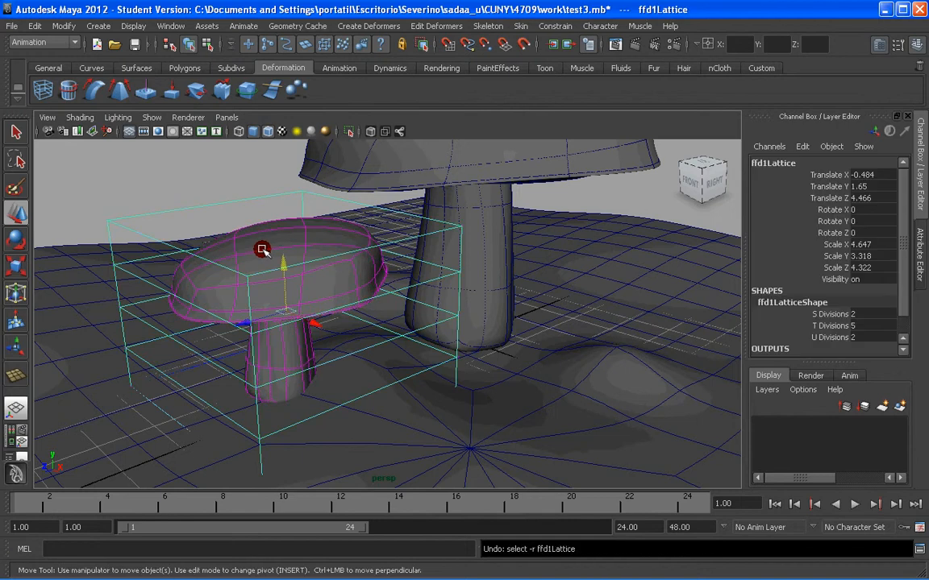
pyautogui.hotkey('ctrl', 'z')
pyautogui.hotkey('ctrl', 'z')
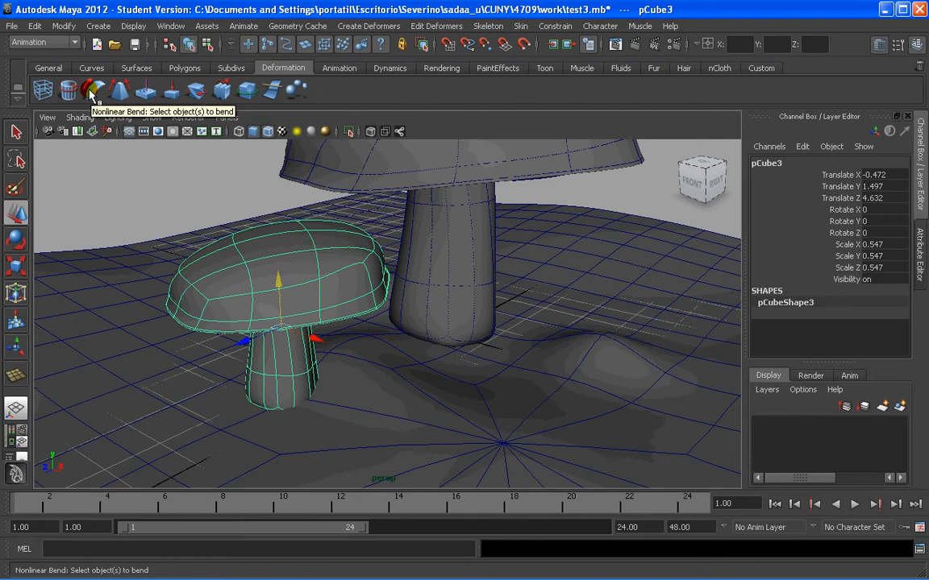
# Step: Apply a nonlinear bend deformer to the small mushroom and show its manipulator handles in wireframe display
pyautogui.click(92, 90)
pyautogui.keyDown('alt'); pyautogui.moveTo(149, 301); pyautogui.dragTo(287, 188); pyautogui.keyUp('alt')
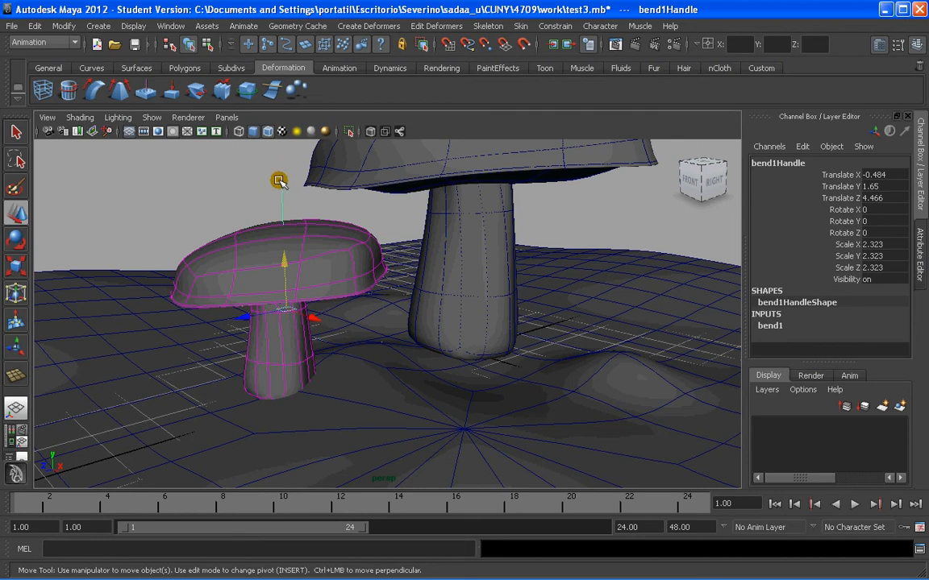
pyautogui.click(17, 352)
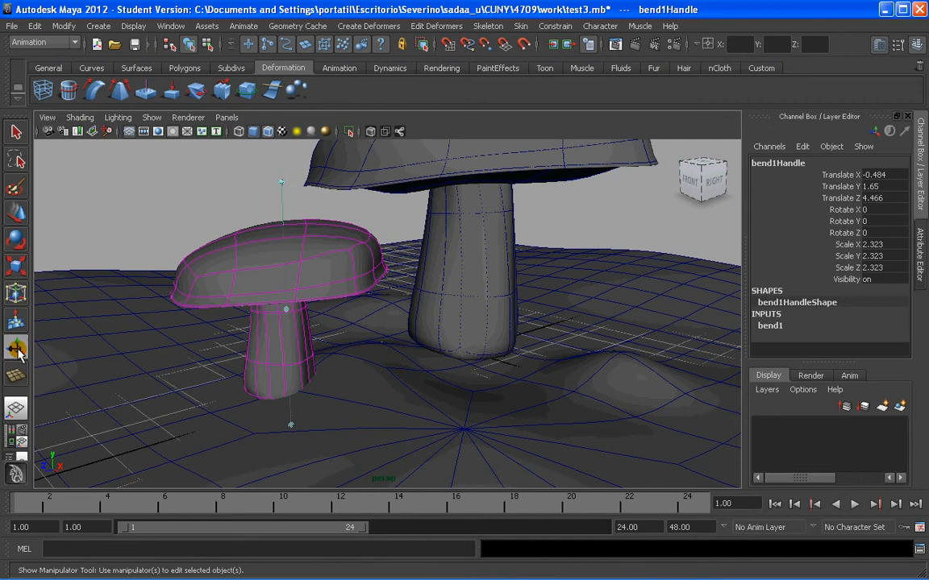
pyautogui.click(283, 185)
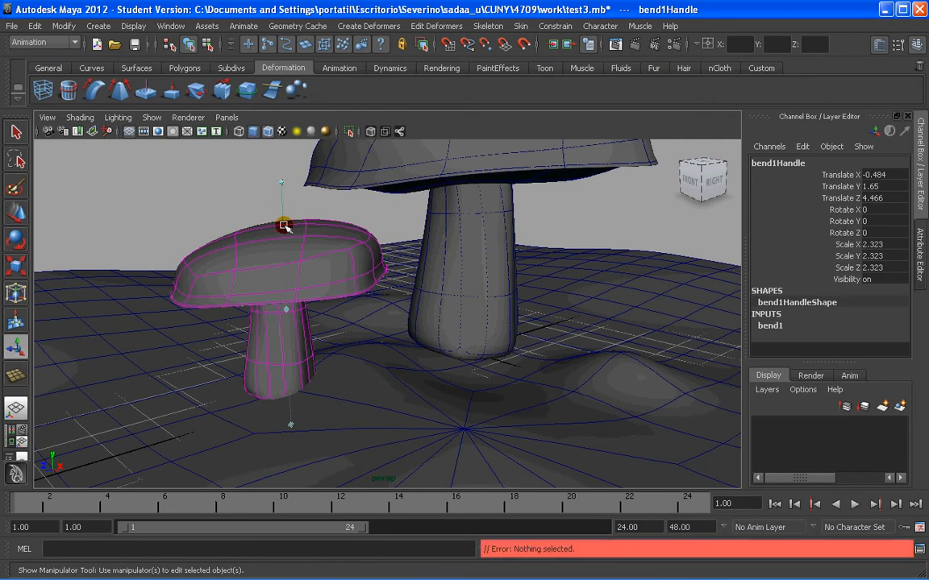
pyautogui.click(285, 229)
pyautogui.press('4')
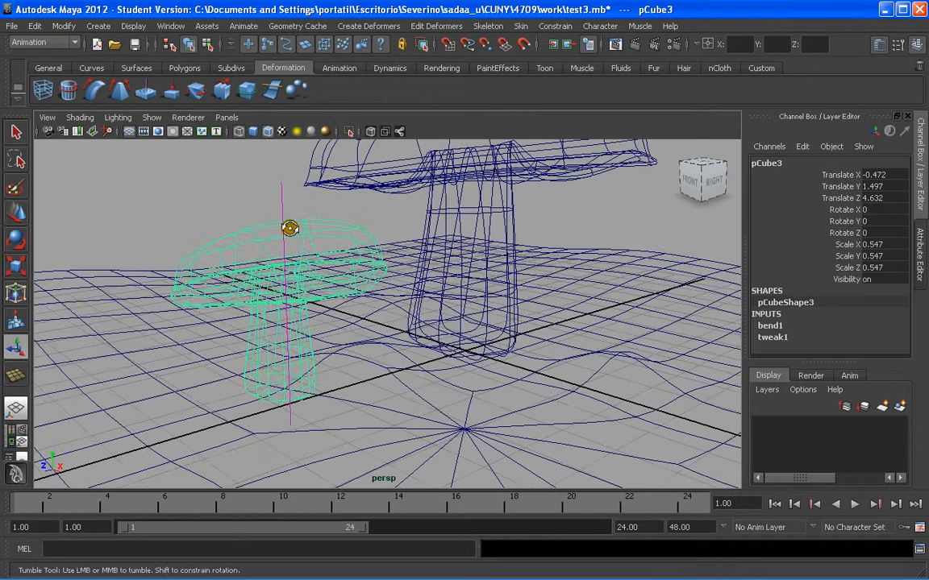
pyautogui.keyDown('alt'); pyautogui.moveTo(290, 228); pyautogui.dragTo(278, 196); pyautogui.keyUp('alt')
pyautogui.click(281, 212)
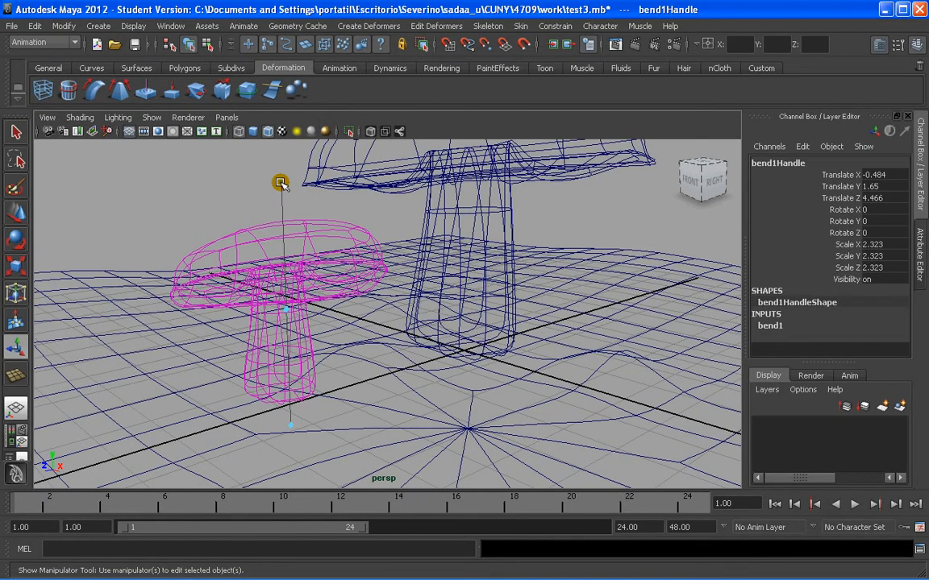
# Step: Bend the small mushroom slightly sideways, shortening the deformer's upper range and setting its lower limit to about -0.469
pyautogui.moveTo(281, 183); pyautogui.dragTo(282, 212)
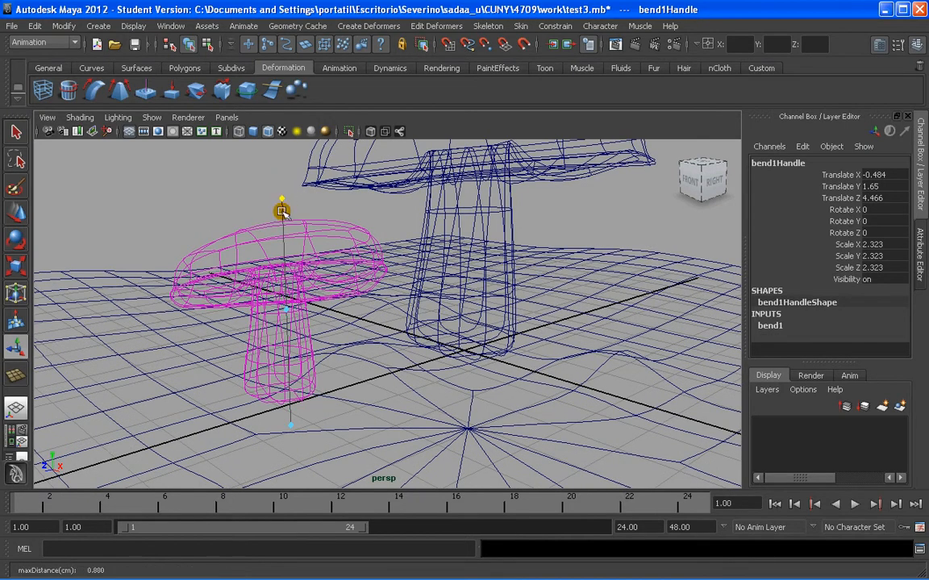
pyautogui.moveTo(283, 310); pyautogui.dragTo(299, 380)
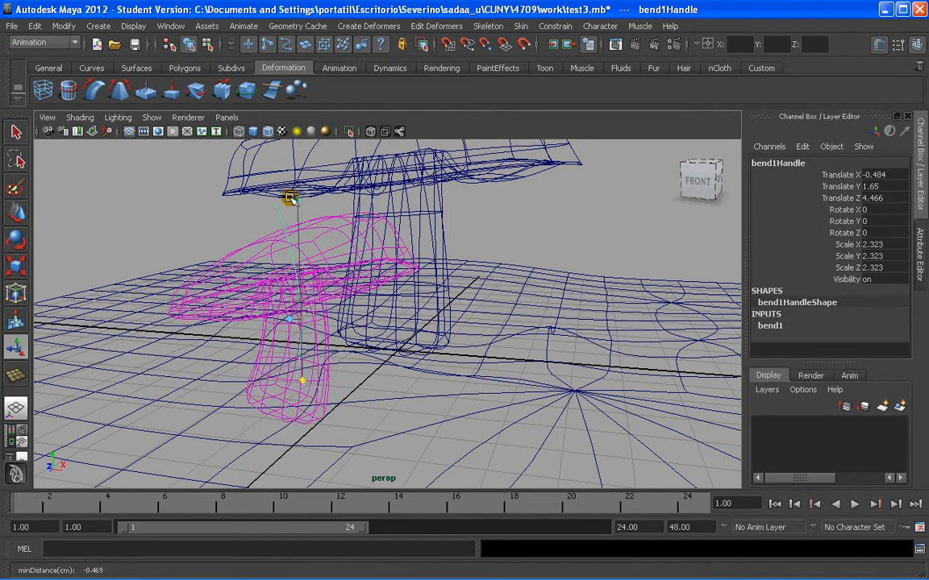
pyautogui.click(297, 203)
pyautogui.moveTo(288, 319)
pyautogui.mouseDown()
pyautogui.moveTo(335, 323)
pyautogui.moveTo(282, 321)
pyautogui.mouseUp()
pyautogui.keyDown('alt'); pyautogui.moveTo(371, 312); pyautogui.dragTo(312, 316); pyautogui.keyUp('alt')
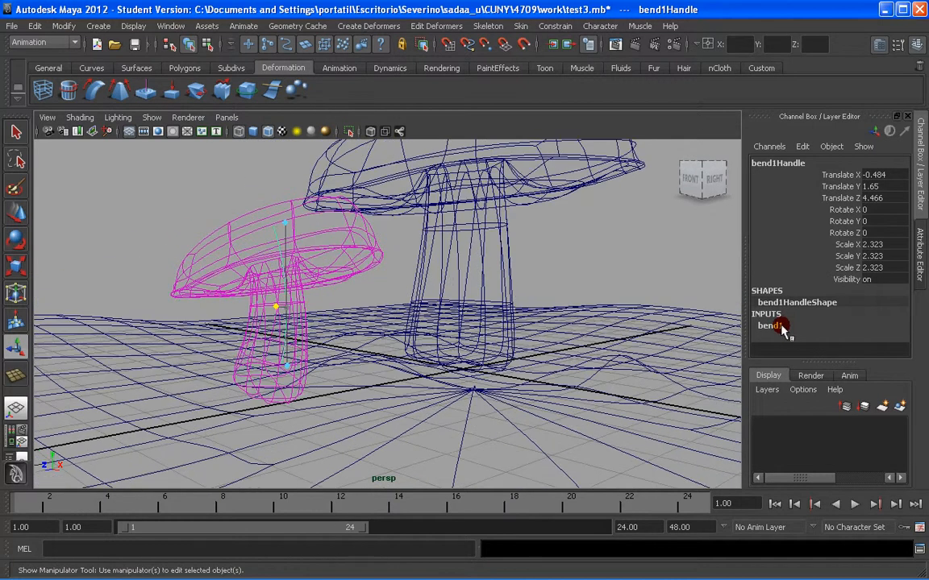
# Step: Delete the small mushroom's construction history to bake in the bend
pyautogui.click(242, 221)
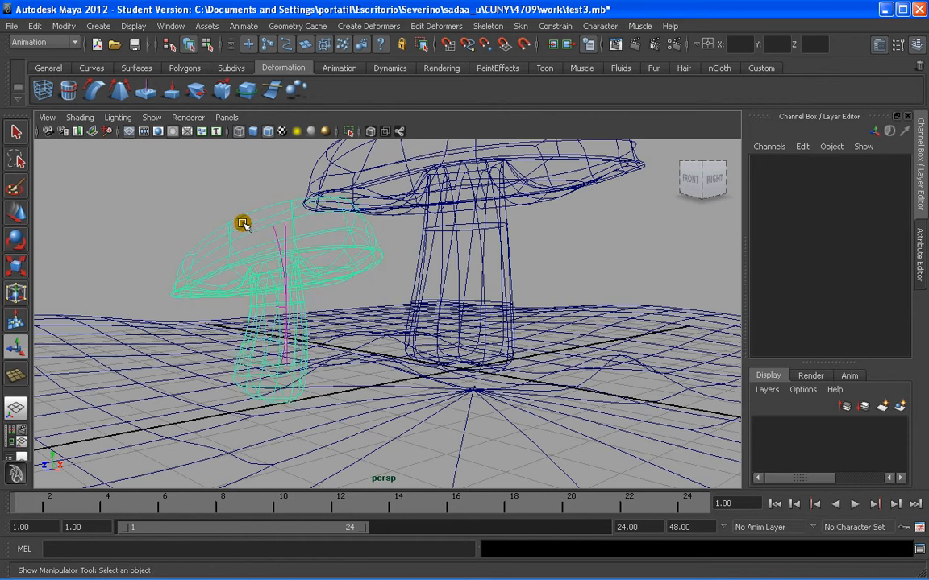
pyautogui.click(34, 26)
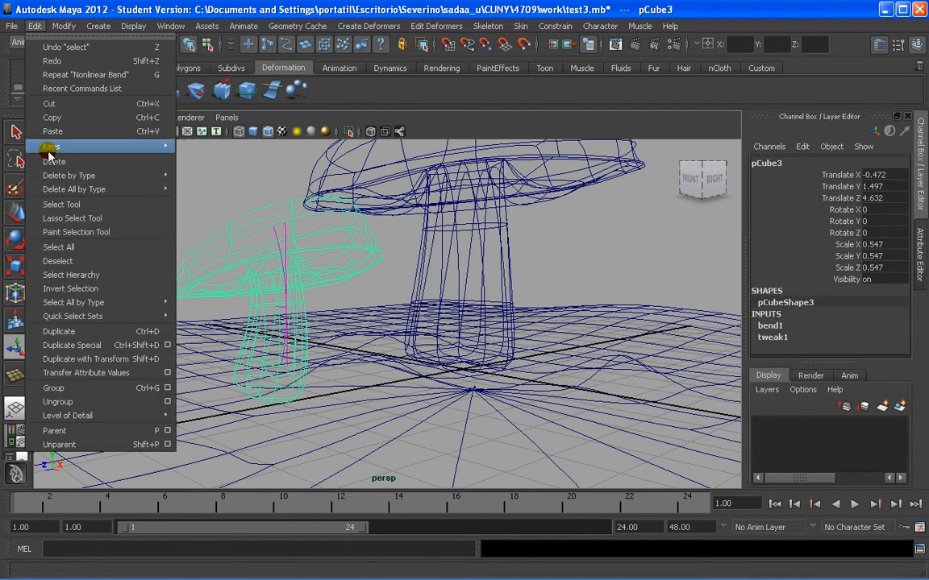
pyautogui.moveTo(53, 179)
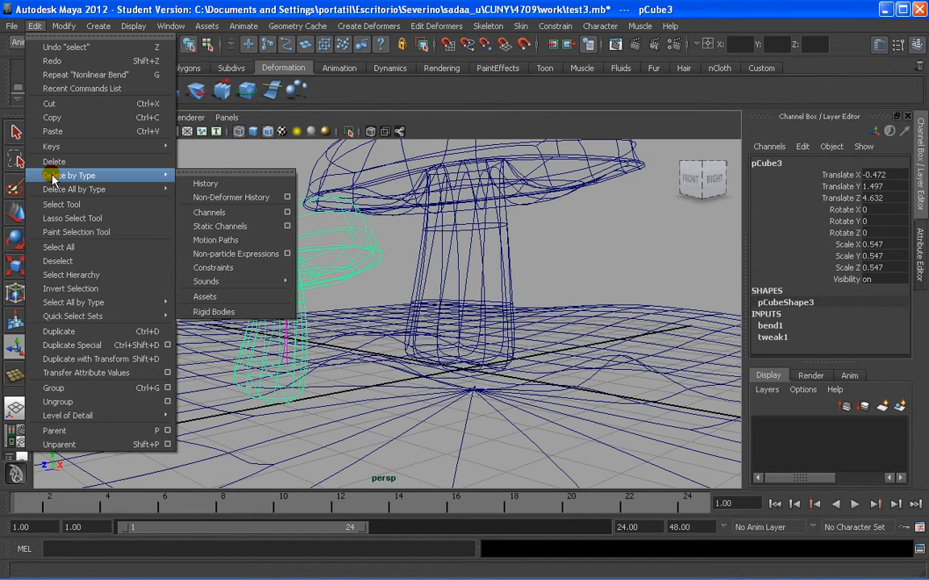
pyautogui.click(252, 187)
pyautogui.click(220, 184)
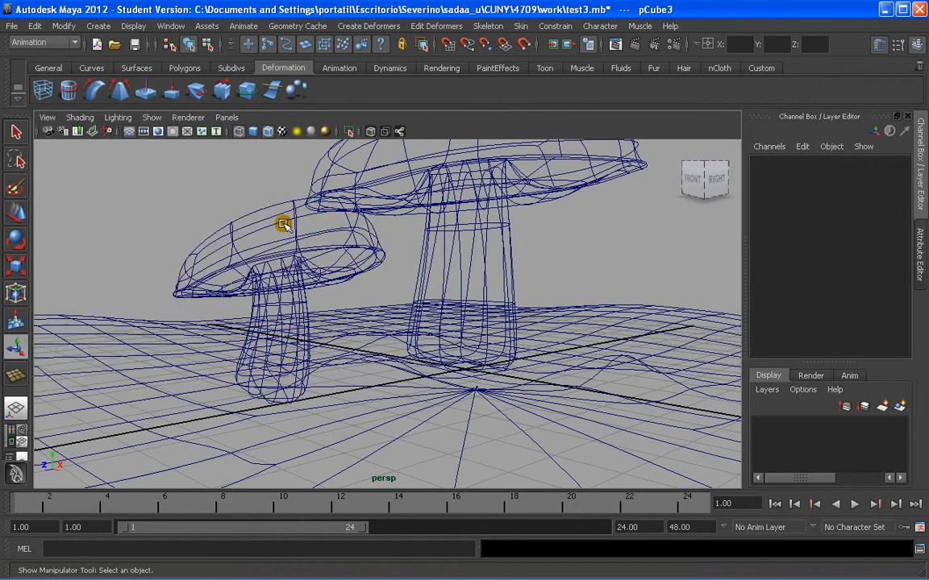
# Step: Apply a nonlinear flare deformer to the small mushroom and return to shaded display
pyautogui.keyDown('alt'); pyautogui.moveTo(271, 263); pyautogui.dragTo(318, 291); pyautogui.keyUp('alt')
pyautogui.click(306, 267)
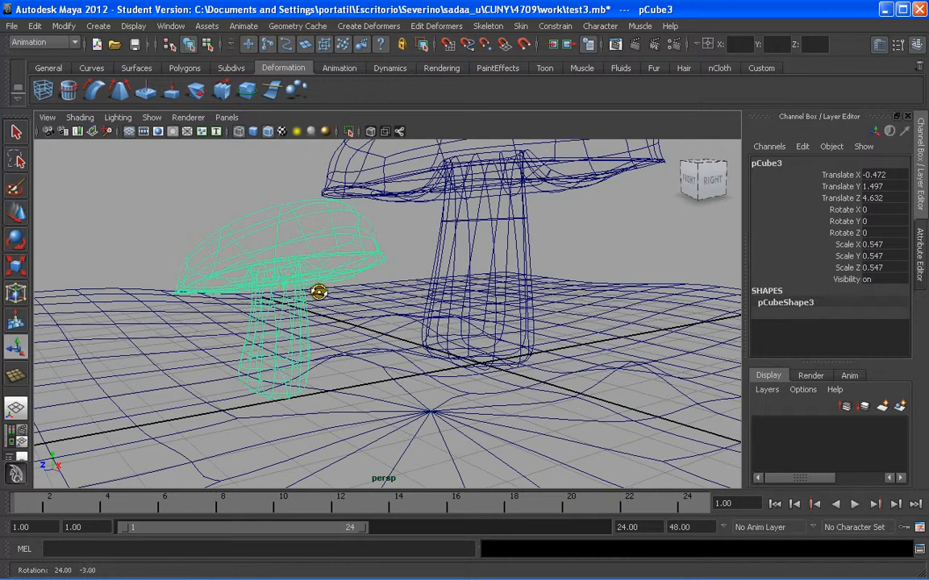
pyautogui.scroll(2, 274, 286)
pyautogui.keyDown('alt'); pyautogui.moveTo(244, 296); pyautogui.dragTo(224, 249); pyautogui.keyUp('alt')
pyautogui.click(120, 92)
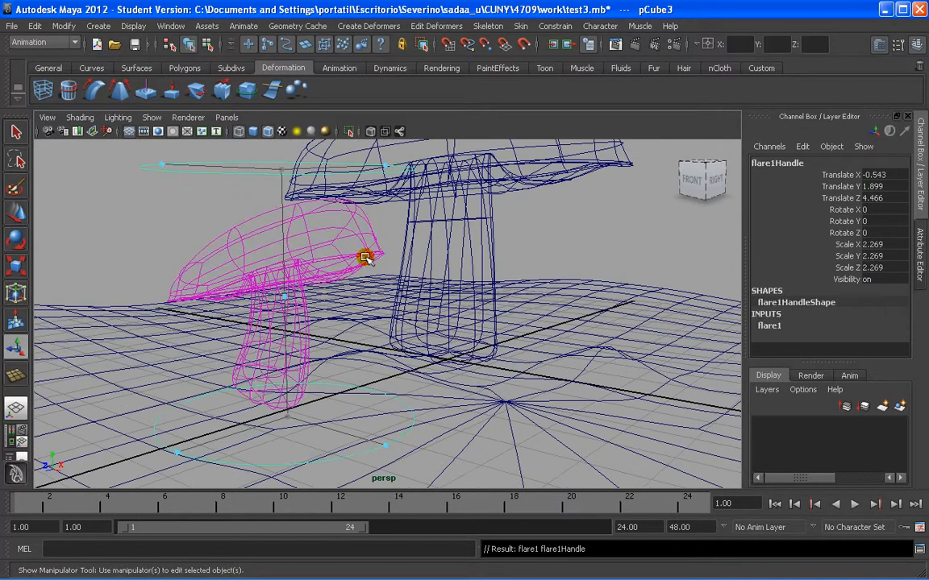
pyautogui.keyDown('alt'); pyautogui.moveTo(354, 250); pyautogui.dragTo(261, 235); pyautogui.keyUp('alt')
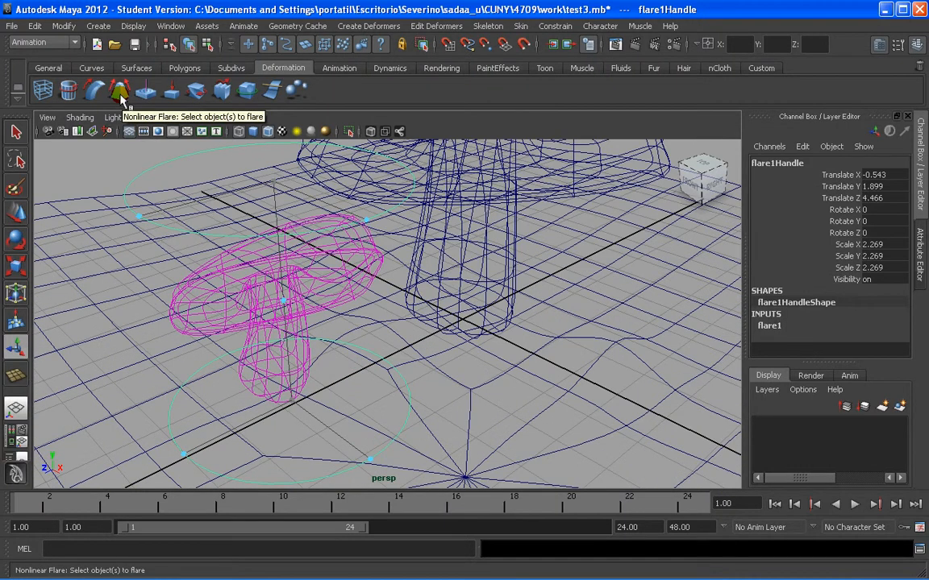
pyautogui.moveTo(324, 220)
pyautogui.keyDown('alt'); pyautogui.mouseDown()
pyautogui.moveTo(340, 254)
pyautogui.moveTo(331, 249)
pyautogui.moveTo(364, 223)
pyautogui.moveTo(322, 205)
pyautogui.moveTo(376, 260)
pyautogui.moveTo(352, 284)
pyautogui.moveTo(397, 262)
pyautogui.moveTo(369, 246)
pyautogui.mouseUp(); pyautogui.keyUp('alt')
pyautogui.press('5')
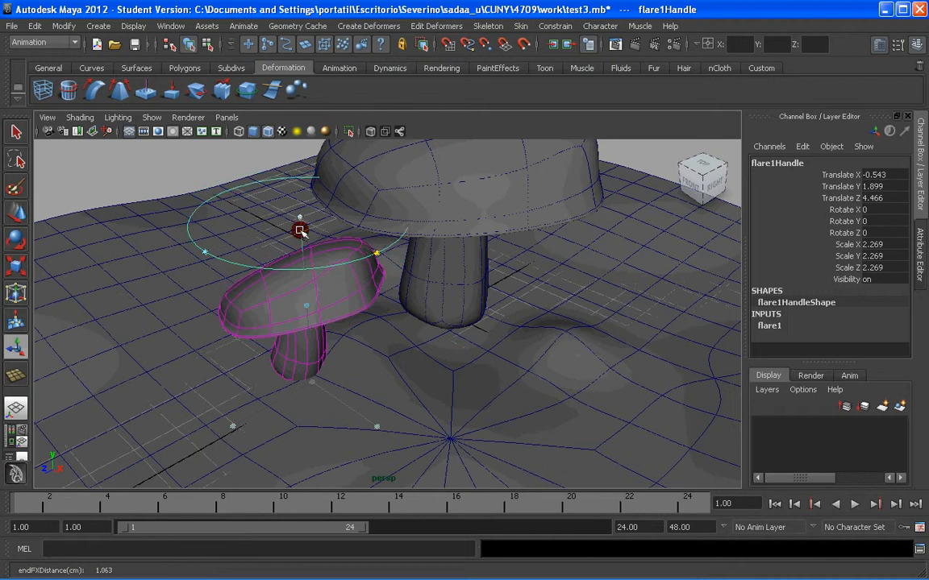
# Step: Try flaring the small mushroom with upper limit about 0.335, a narrower top, a wider base and a raised lower limit
pyautogui.moveTo(299, 231); pyautogui.dragTo(298, 302)
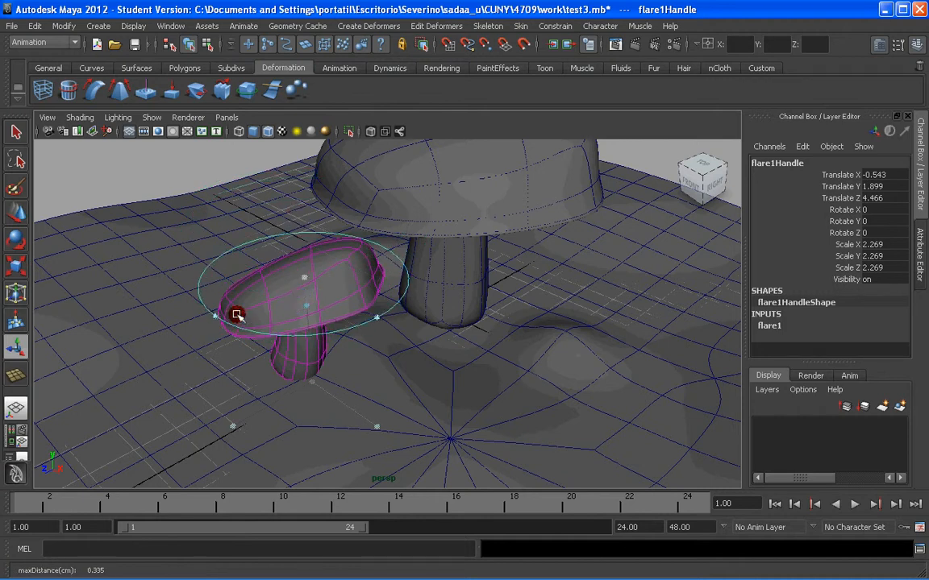
pyautogui.moveTo(218, 314); pyautogui.dragTo(295, 329)
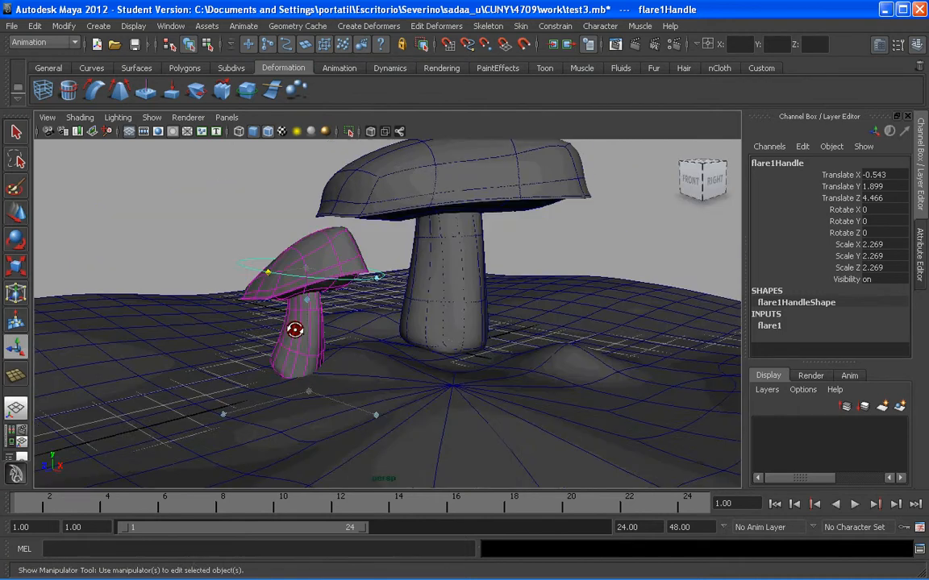
pyautogui.moveTo(240, 403); pyautogui.dragTo(435, 439)
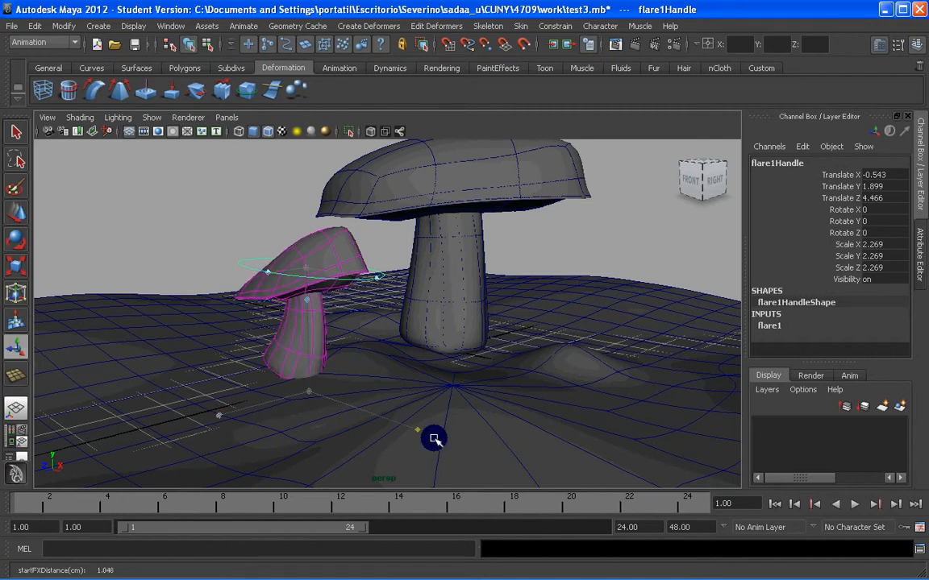
pyautogui.moveTo(310, 391); pyautogui.dragTo(326, 270)
pyautogui.rightClick(322, 287)
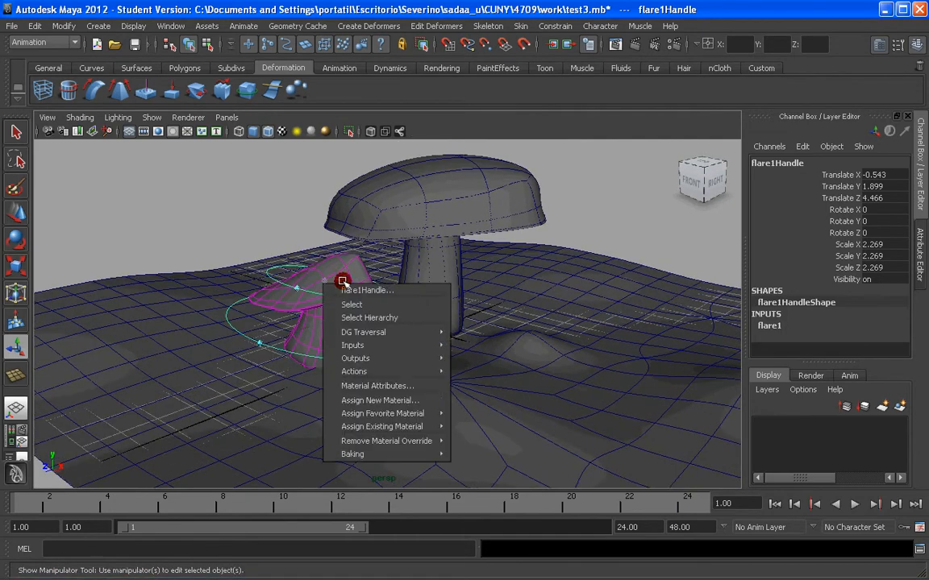
pyautogui.click(292, 235)
pyautogui.keyDown('alt'); pyautogui.moveTo(280, 262); pyautogui.dragTo(308, 280, button='right'); pyautogui.keyUp('alt')
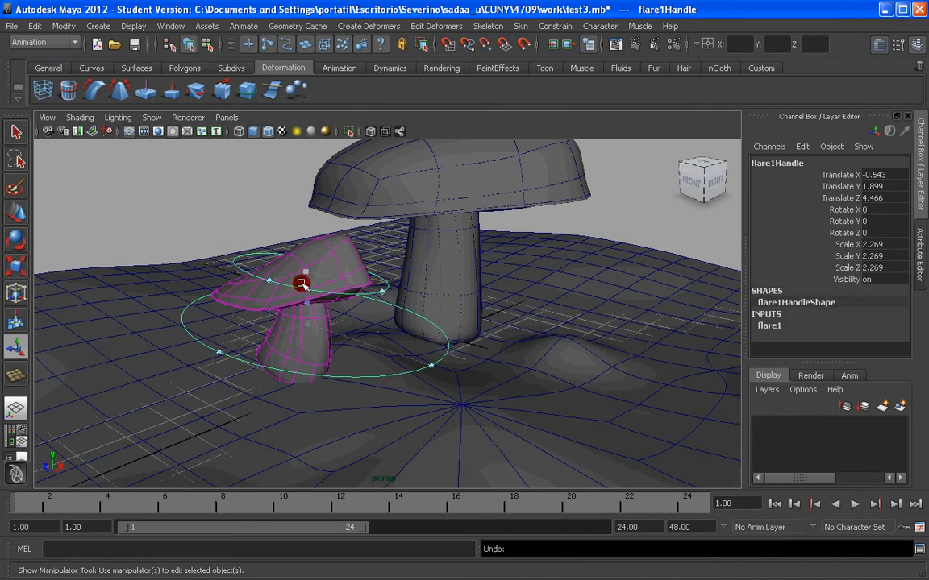
# Step: Undo the flare adjustments and the flare deformer on the small mushroom
pyautogui.hotkey('ctrl', 'z')
pyautogui.hotkey('ctrl', 'z')
pyautogui.hotkey('ctrl', 'z')
pyautogui.hotkey('ctrl', 'z')
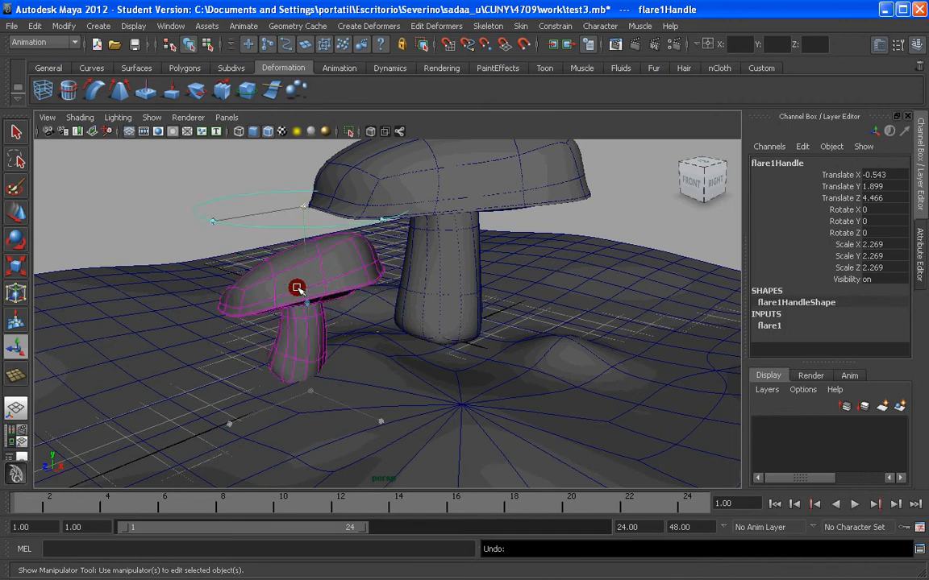
pyautogui.hotkey('ctrl', 'z')
pyautogui.hotkey('ctrl', 'z')
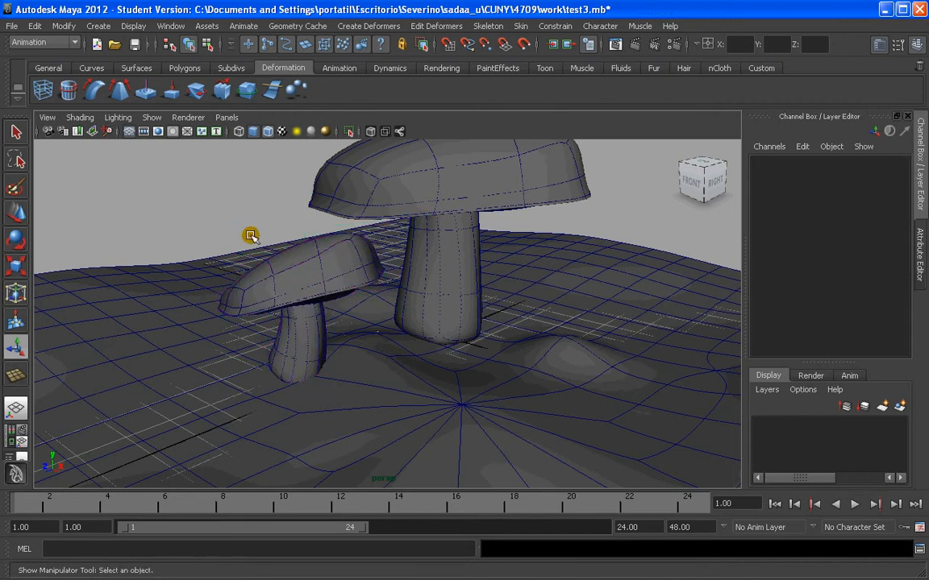
pyautogui.keyDown('alt'); pyautogui.moveTo(229, 219); pyautogui.dragTo(233, 231, button='right'); pyautogui.keyUp('alt')
pyautogui.keyDown('alt'); pyautogui.moveTo(234, 231); pyautogui.dragTo(248, 221); pyautogui.keyUp('alt')
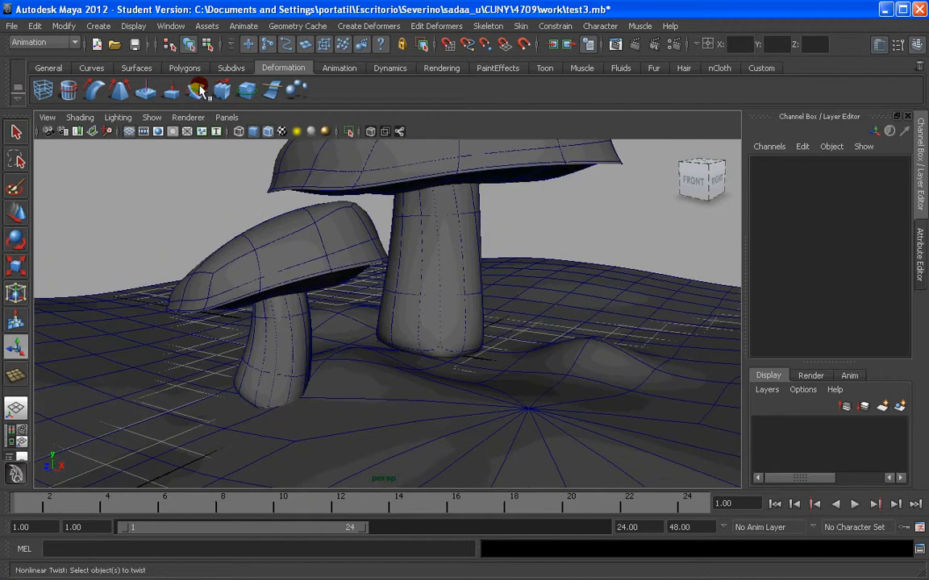
# Step: Apply a nonlinear twist deformer to the large mushroom and show its manipulator handles
pyautogui.click(200, 91)
pyautogui.click(280, 258)
pyautogui.click(423, 240)
pyautogui.press('f')
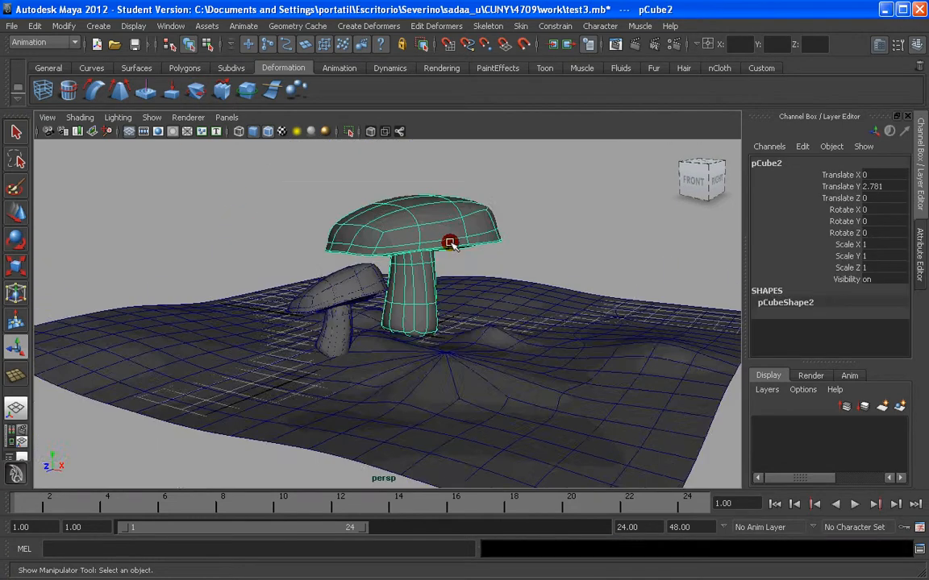
pyautogui.keyDown('alt'); pyautogui.moveTo(450, 242); pyautogui.dragTo(406, 271, button='right'); pyautogui.keyUp('alt')
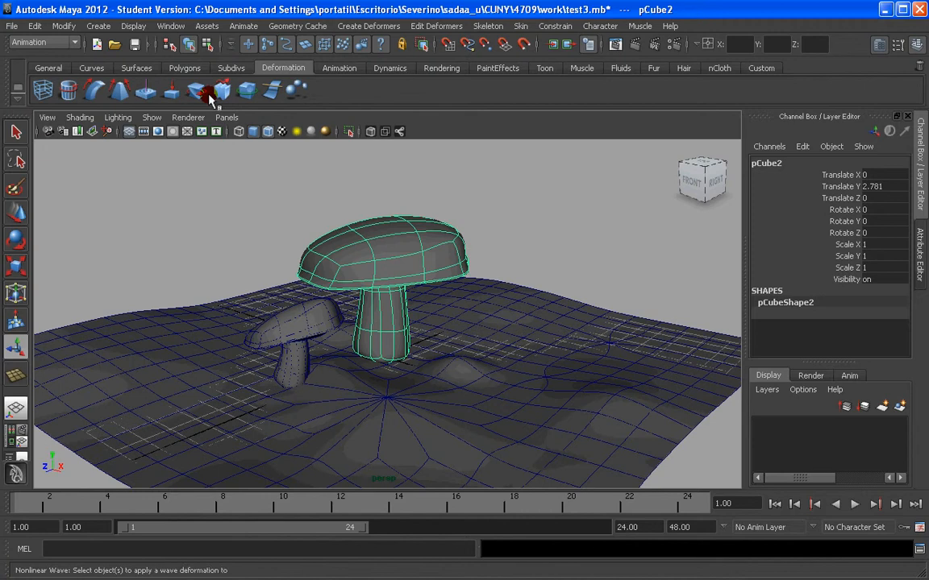
pyautogui.click(196, 91)
pyautogui.press('t')
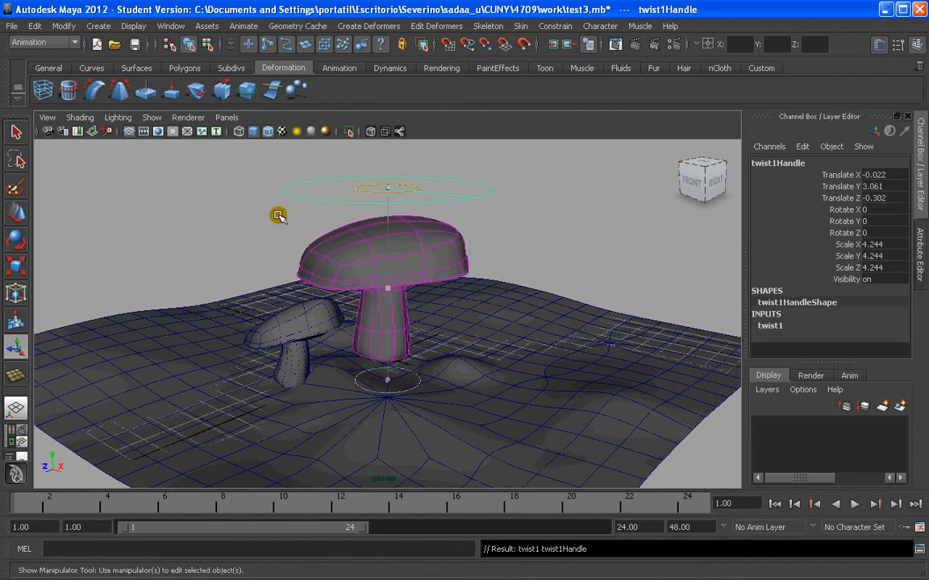
# Step: Twist the large mushroom with an end angle of about 114.6° and a start angle of about -50°, lowering the upper limit into the cap
pyautogui.keyDown('alt'); pyautogui.moveTo(415, 194); pyautogui.dragTo(333, 166); pyautogui.keyUp('alt')
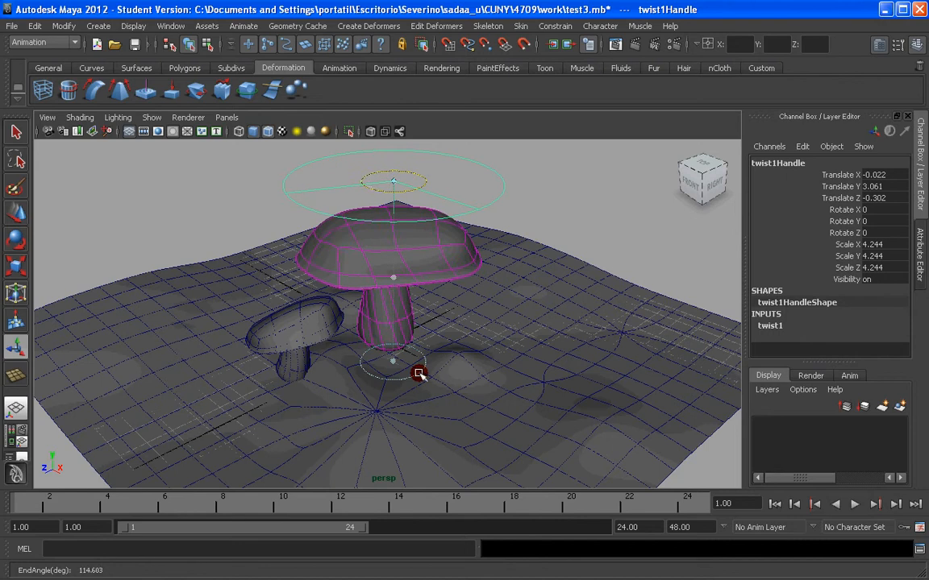
pyautogui.moveTo(419, 373); pyautogui.dragTo(447, 356)
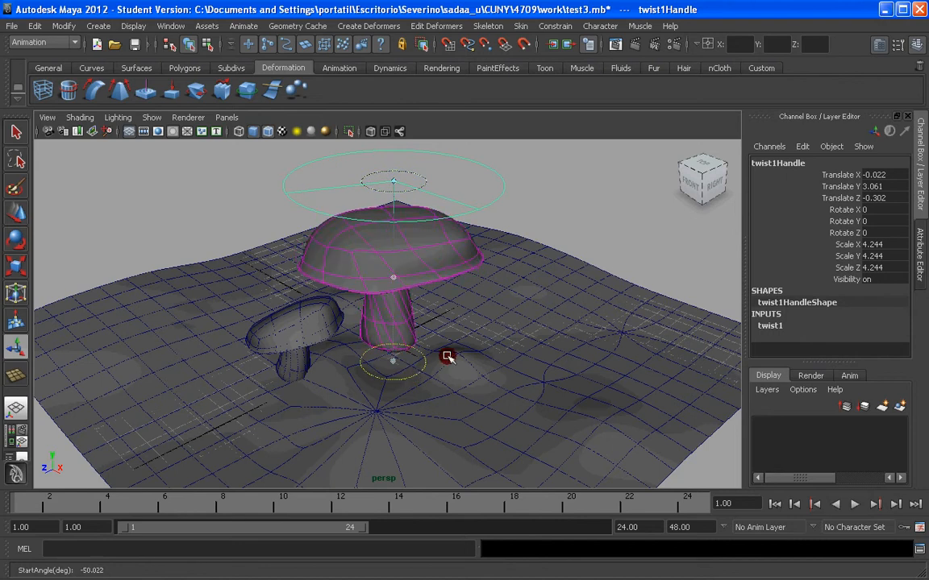
pyautogui.moveTo(394, 182); pyautogui.dragTo(392, 262)
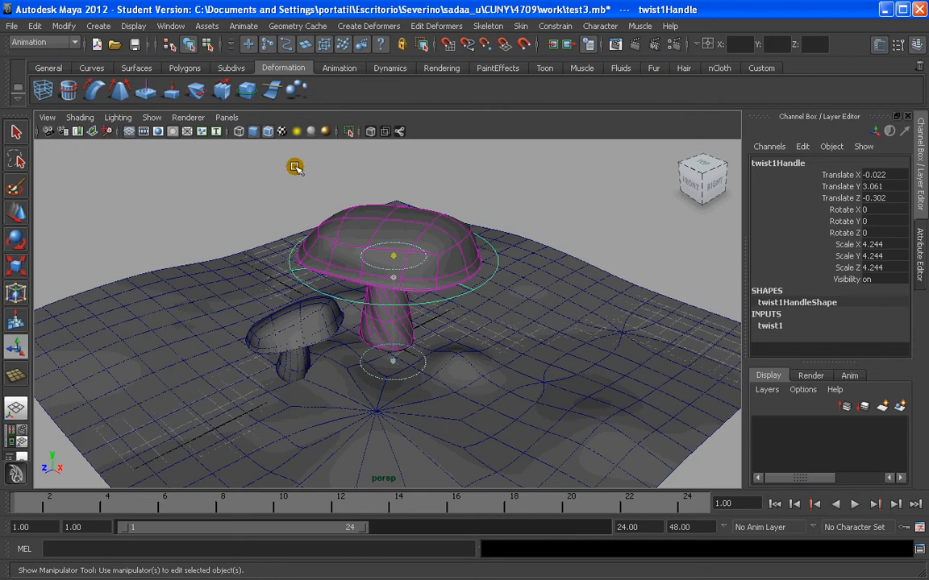
pyautogui.keyDown('alt'); pyautogui.moveTo(276, 191); pyautogui.dragTo(290, 187); pyautogui.keyUp('alt')
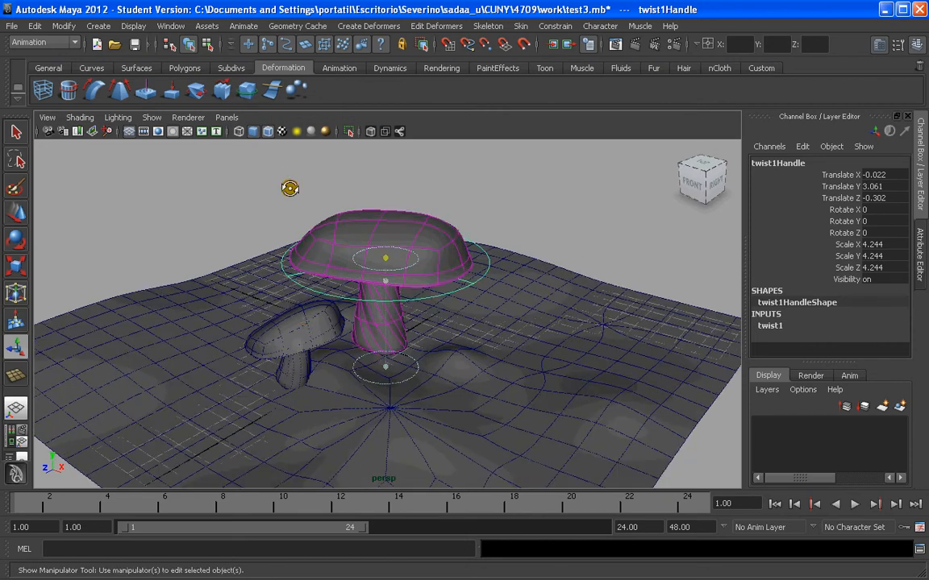